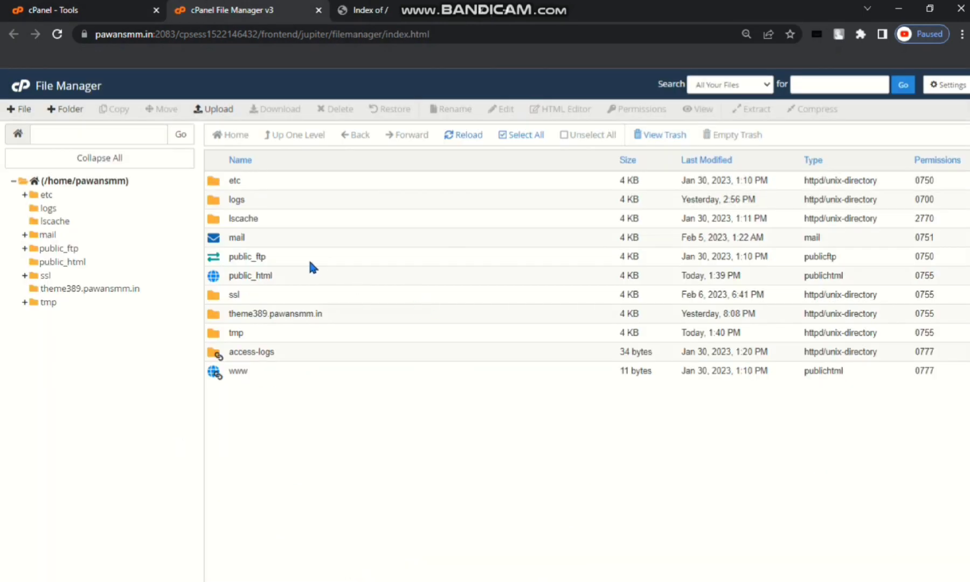
Upload finalmode.zip from C:\10+ theme script new into public_html.
double_click(340, 281)
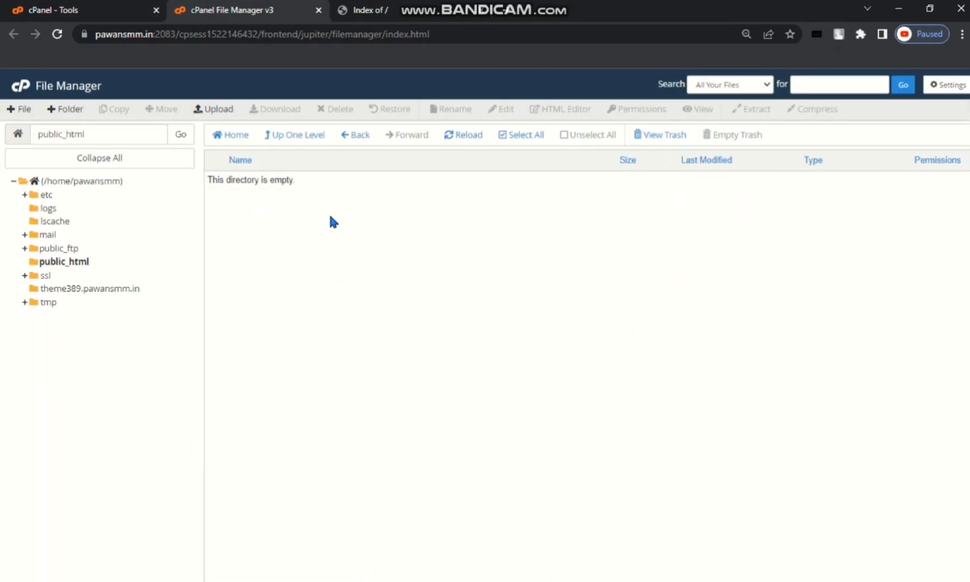
left_click(214, 110)
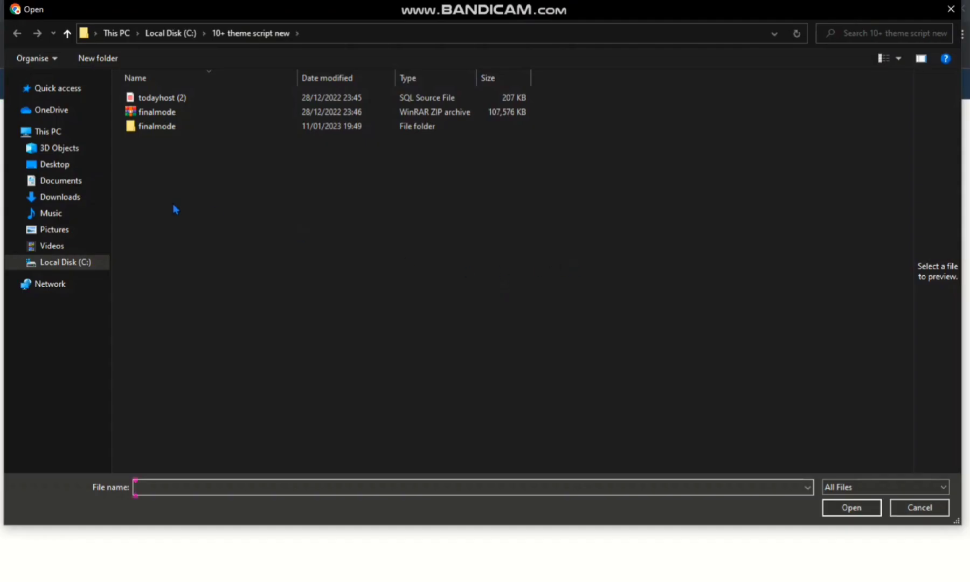
left_click(59, 262)
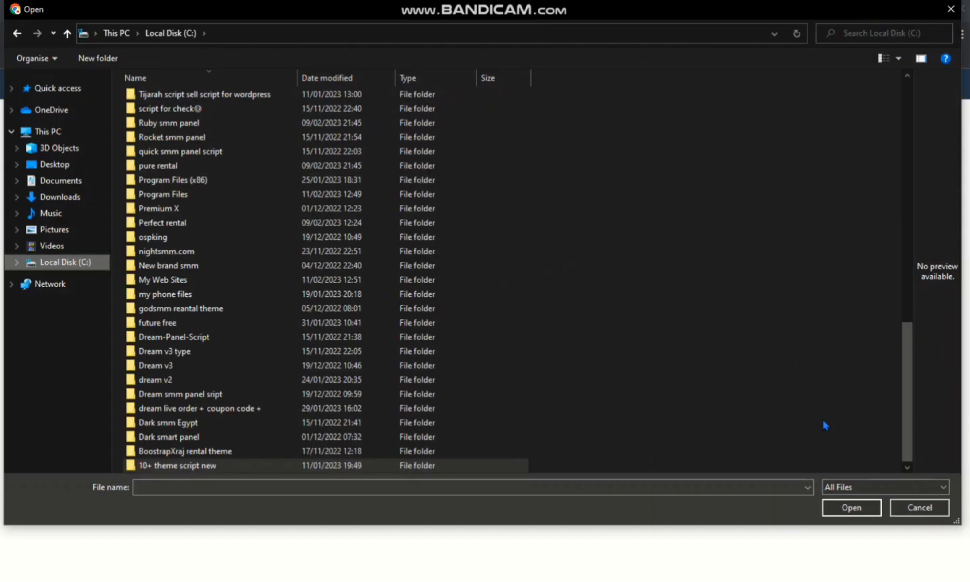
double_click(308, 466)
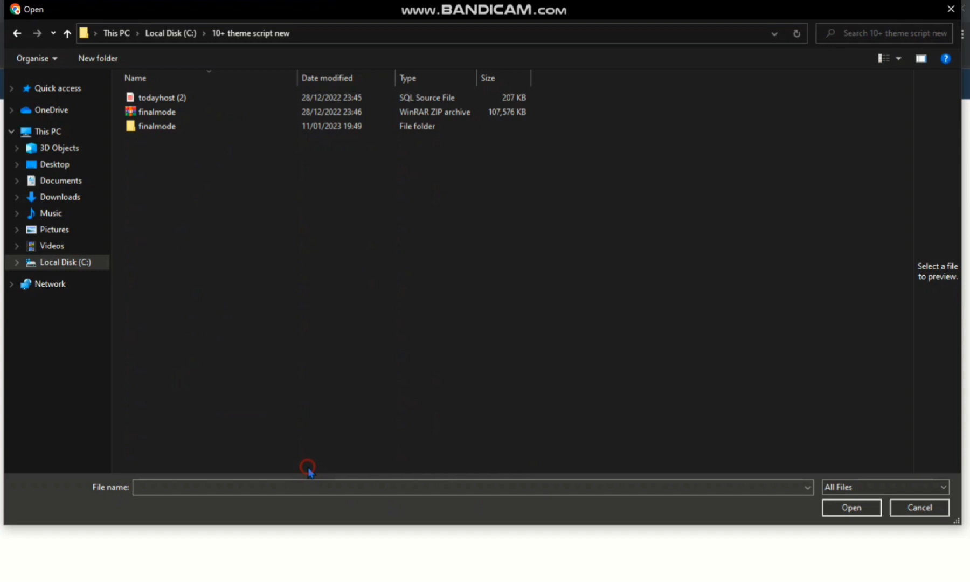
left_click(193, 114)
left_click(844, 507)
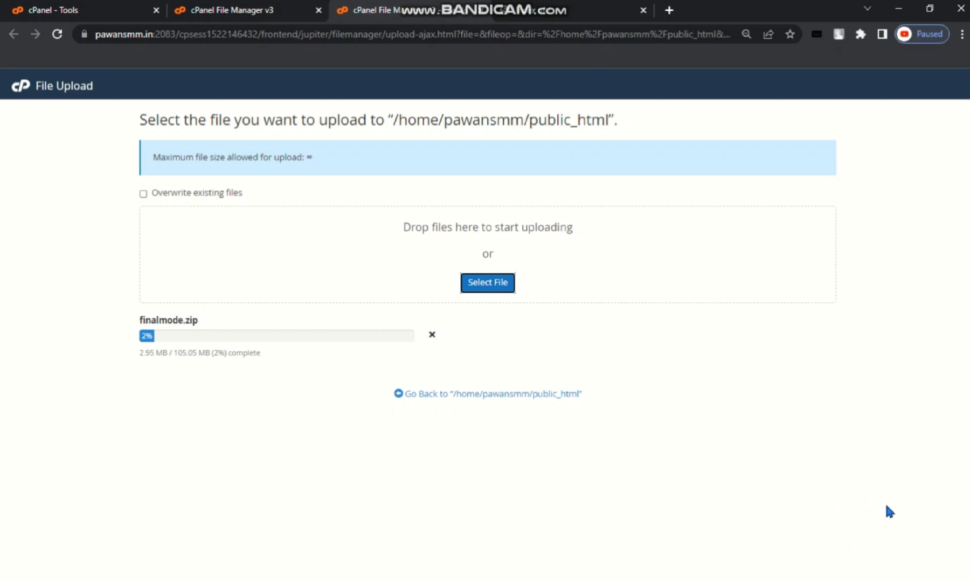
left_click(256, 7)
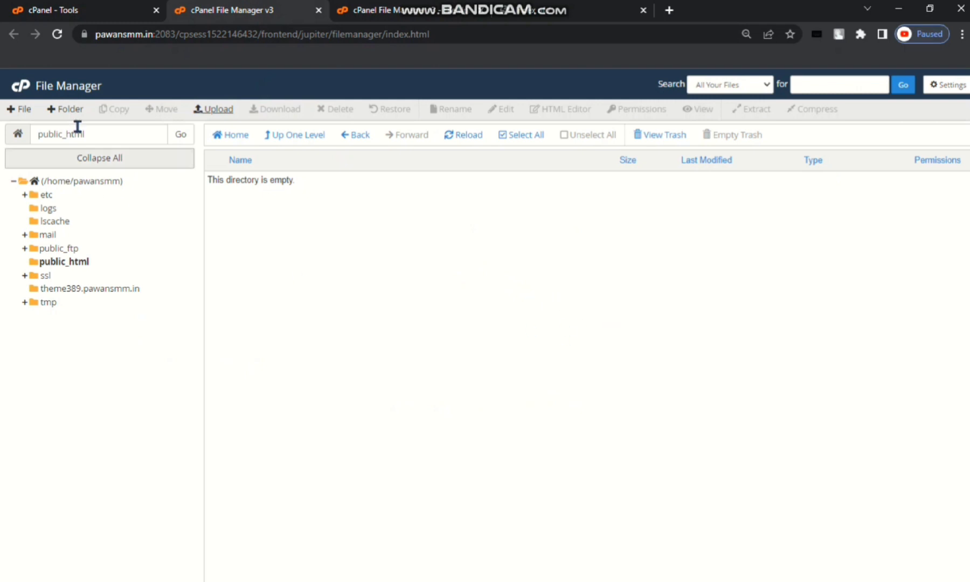
Start the MySQL Database Wizard and create the database smmd, copying its name.
left_click(81, 10)
scroll(545, 294, "up", 1)
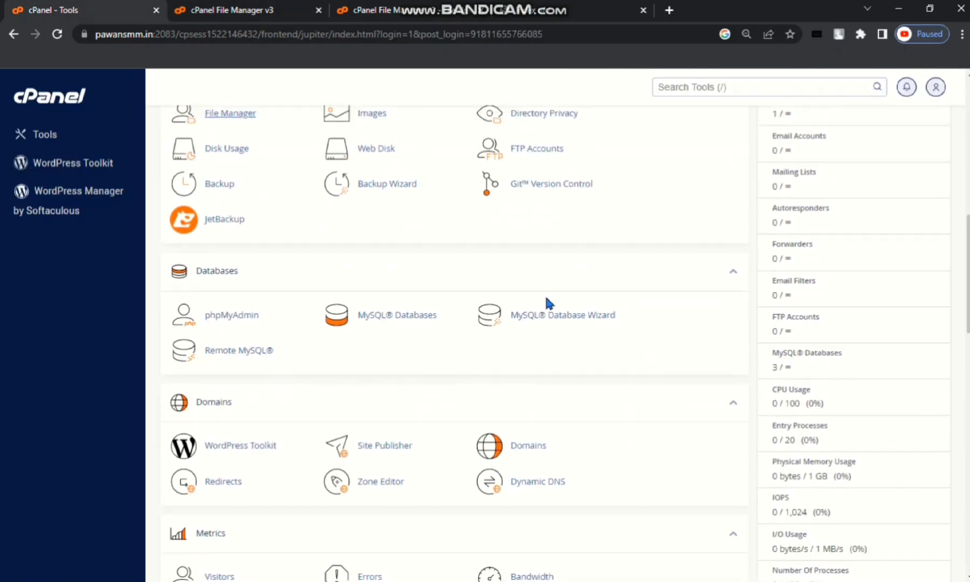
left_click(580, 318)
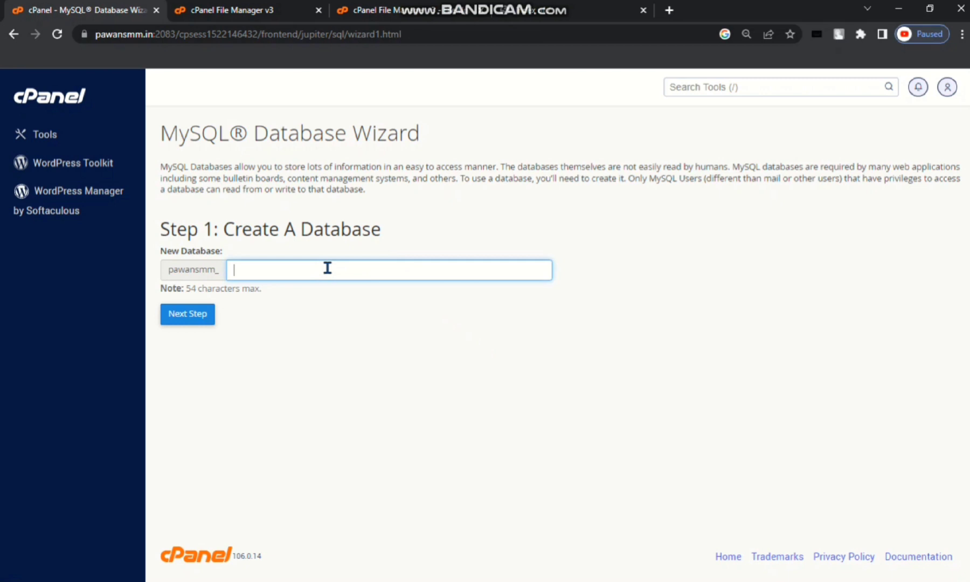
type("smmd")
double_click(327, 268)
right_click(327, 267)
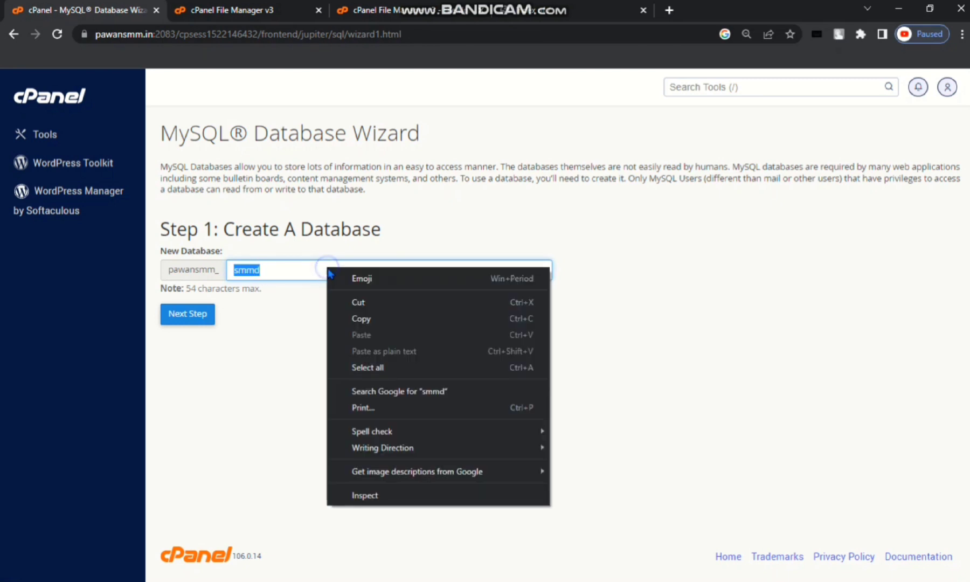
left_click(390, 319)
left_click(202, 314)
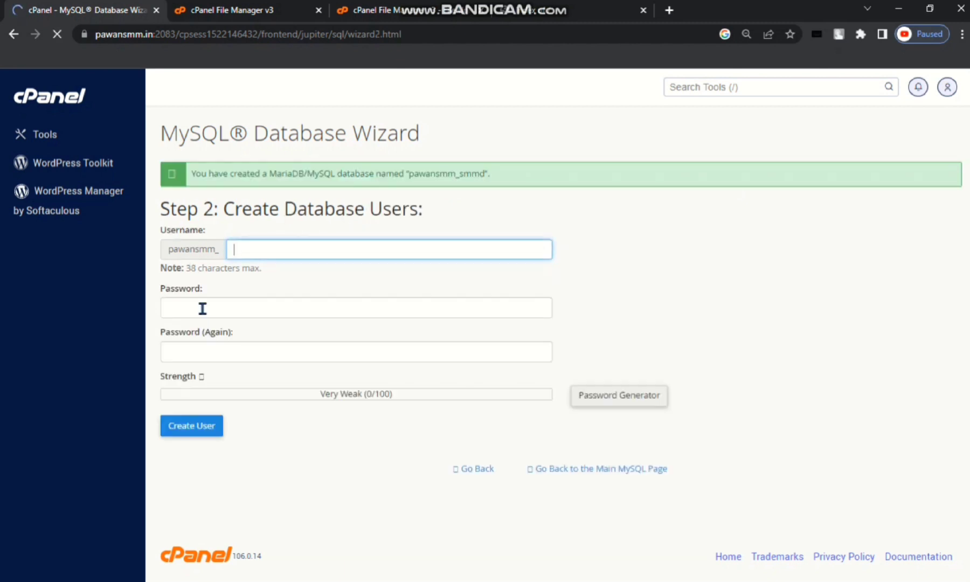
Create the database user smmd with a new password.
double_click(241, 249)
right_click(244, 251)
left_click(286, 320)
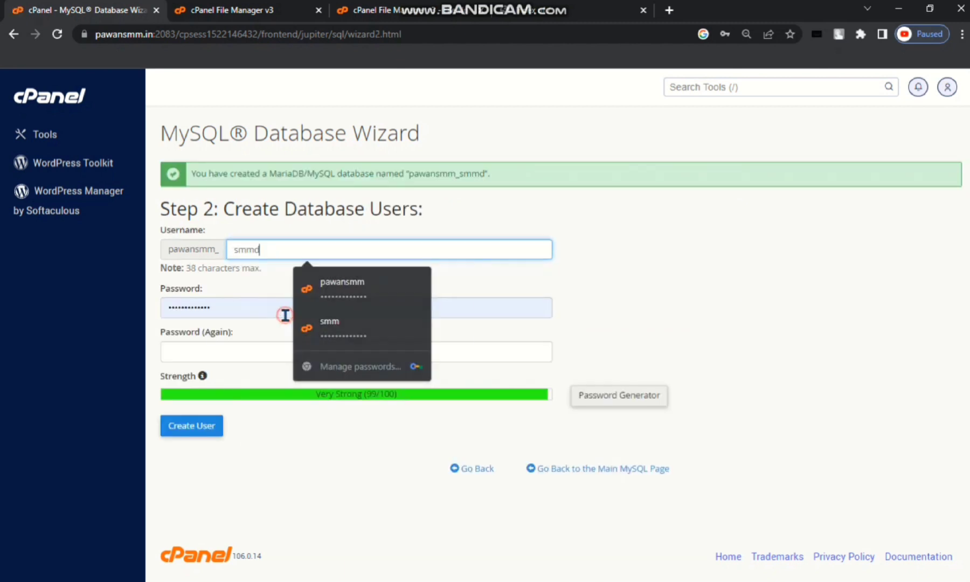
left_click(201, 347)
left_click(209, 304)
key("ctrl+a")
key("BackSpace")
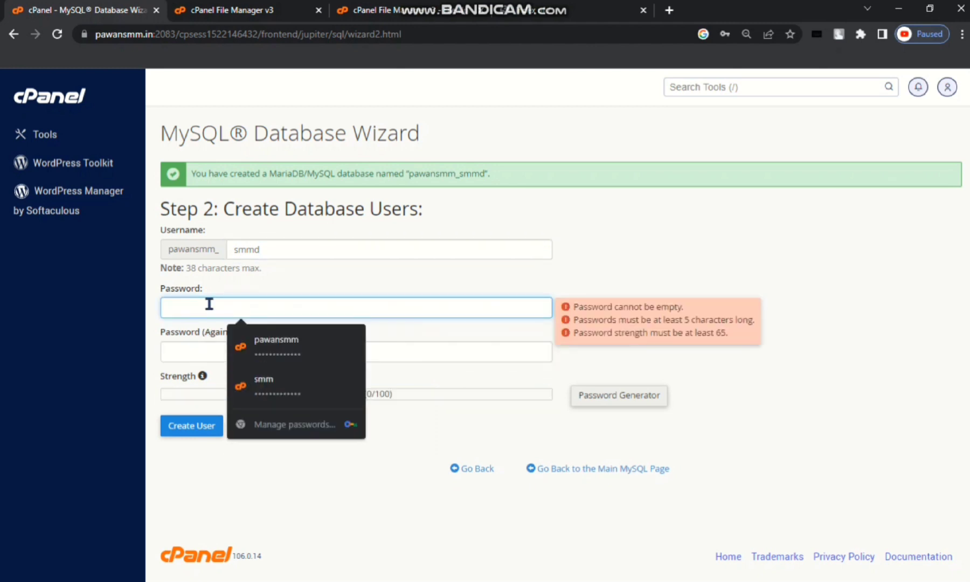
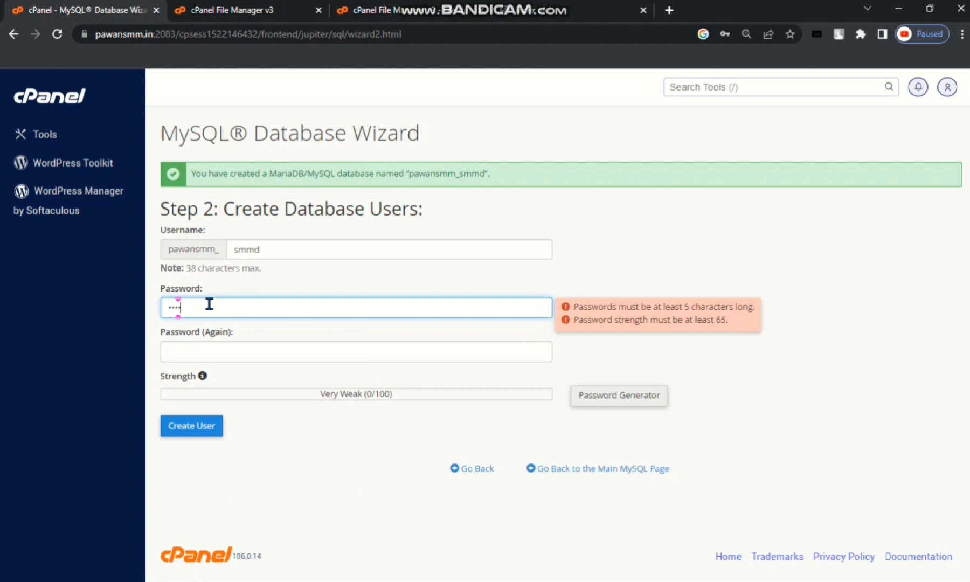
left_click(255, 349)
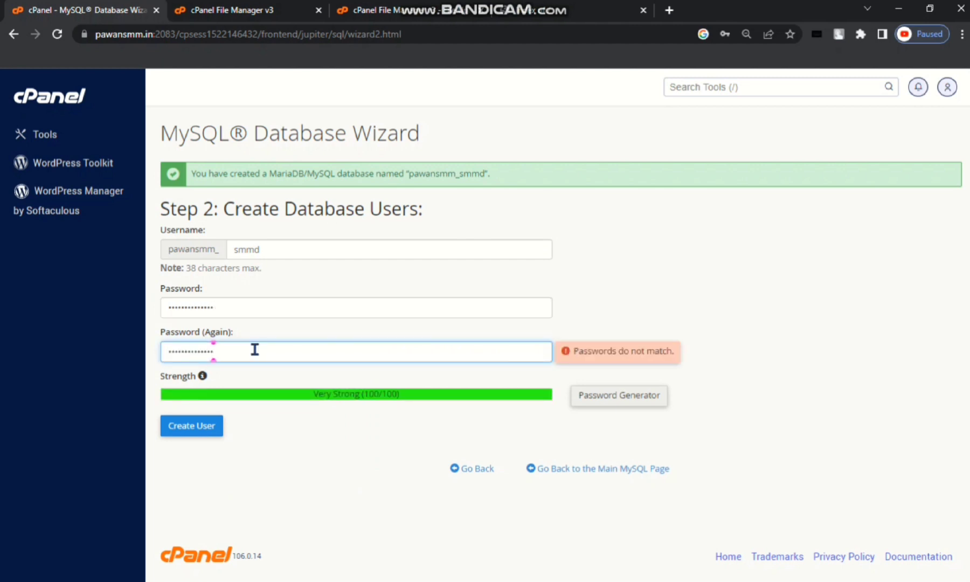
left_click_drag(255, 350, 163, 352)
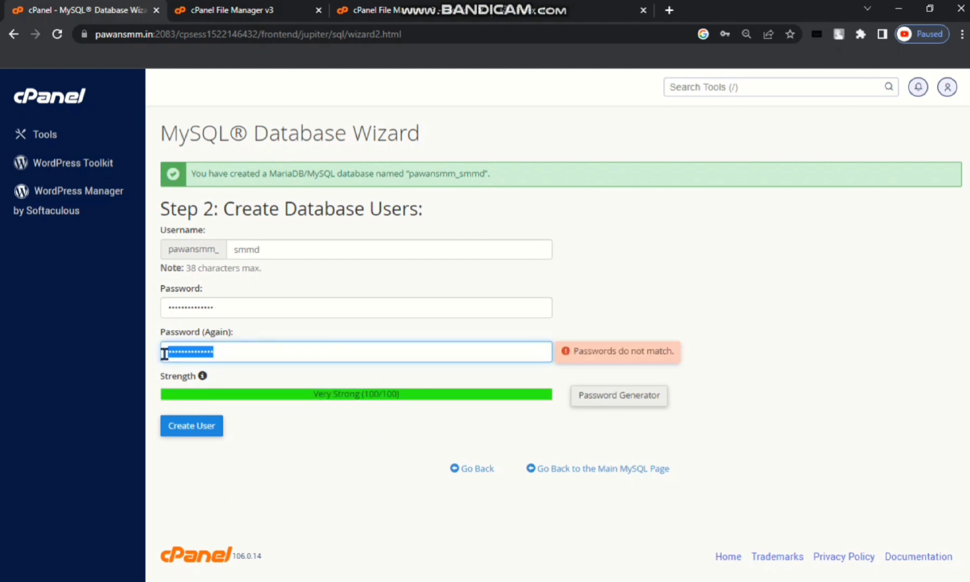
left_click(199, 432)
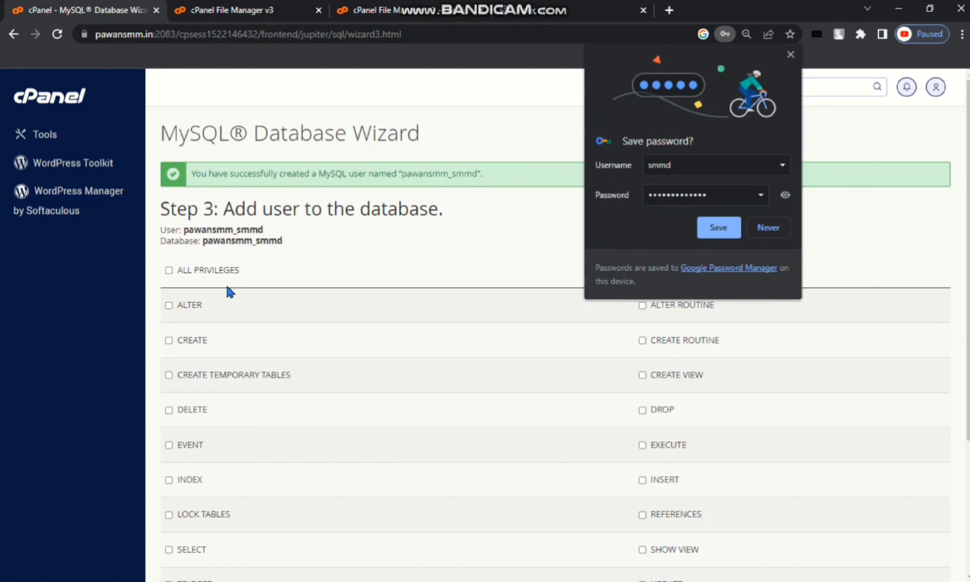
Grant the smmd user ALL PRIVILEGES on the smmd database.
left_click(167, 269)
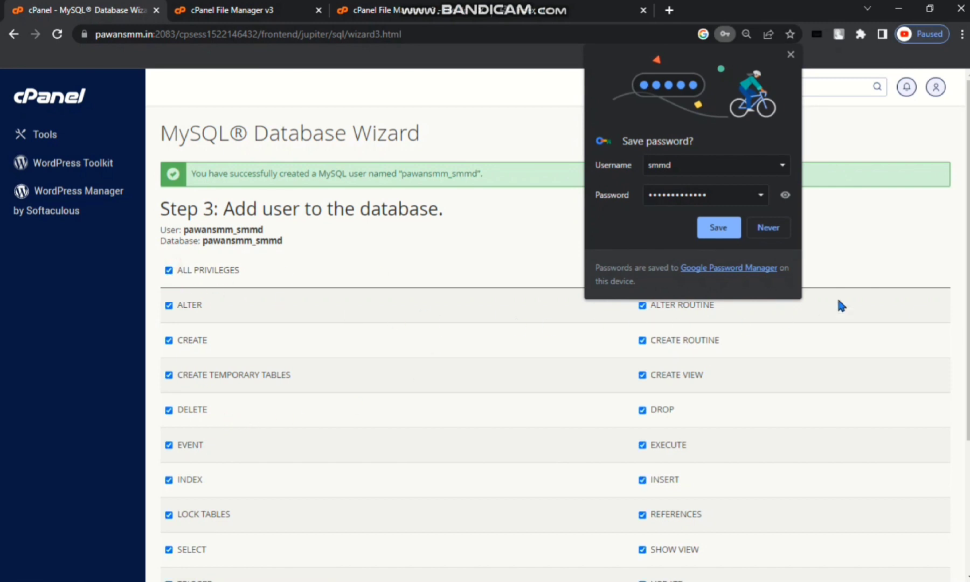
scroll(812, 388, "down", 3)
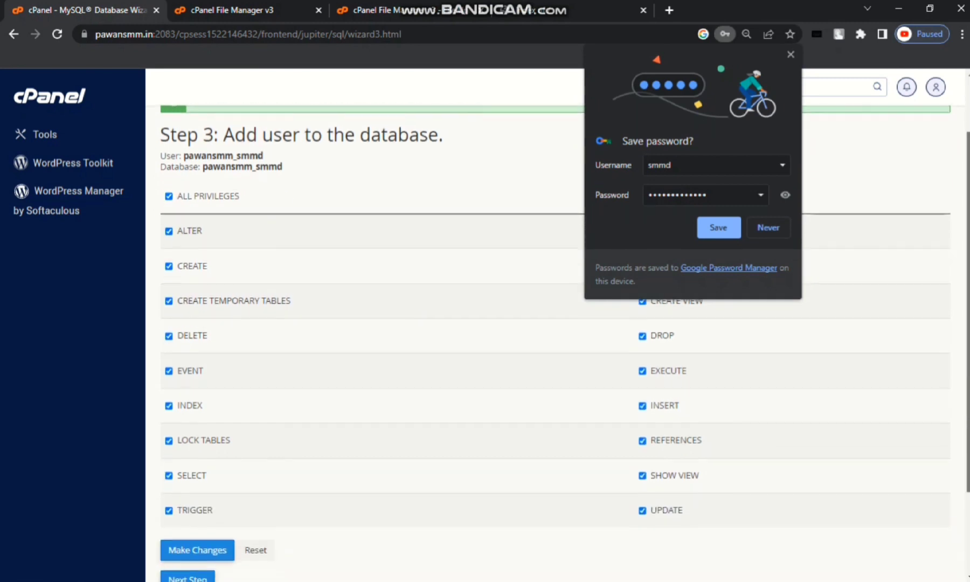
left_click(200, 478)
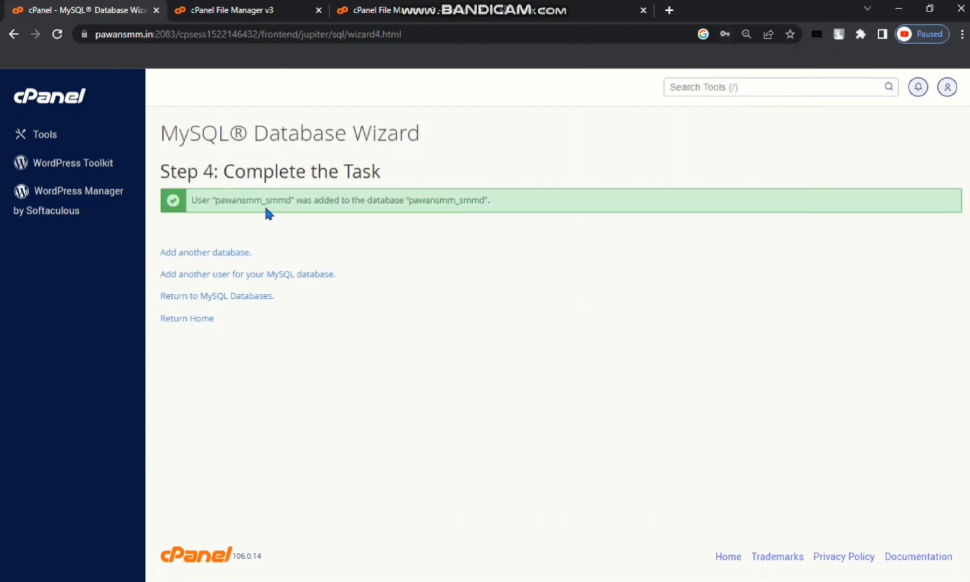
Let the finalmode.zip upload finish at 105.05 MB and go back to public_html.
double_click(241, 202)
left_click(366, 9)
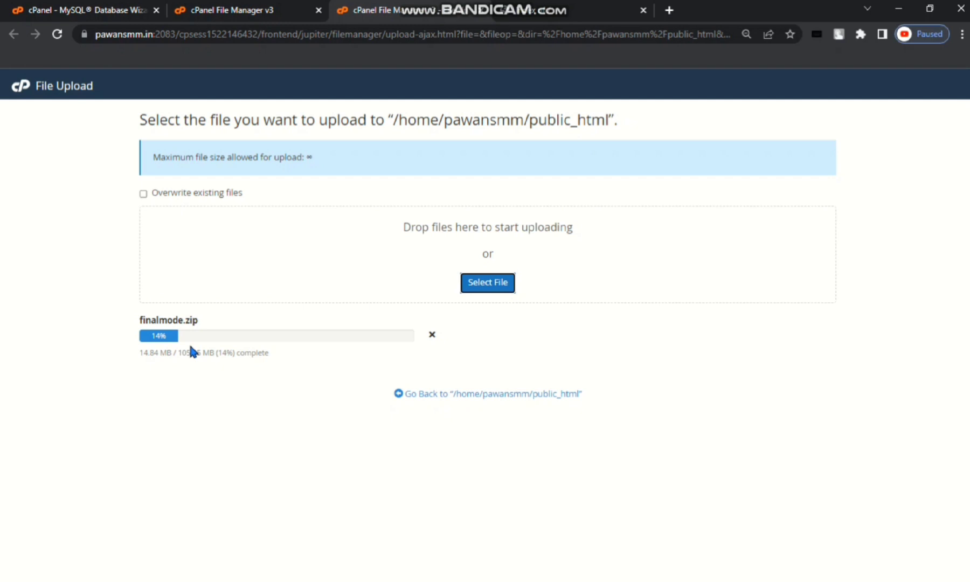
left_click(136, 444)
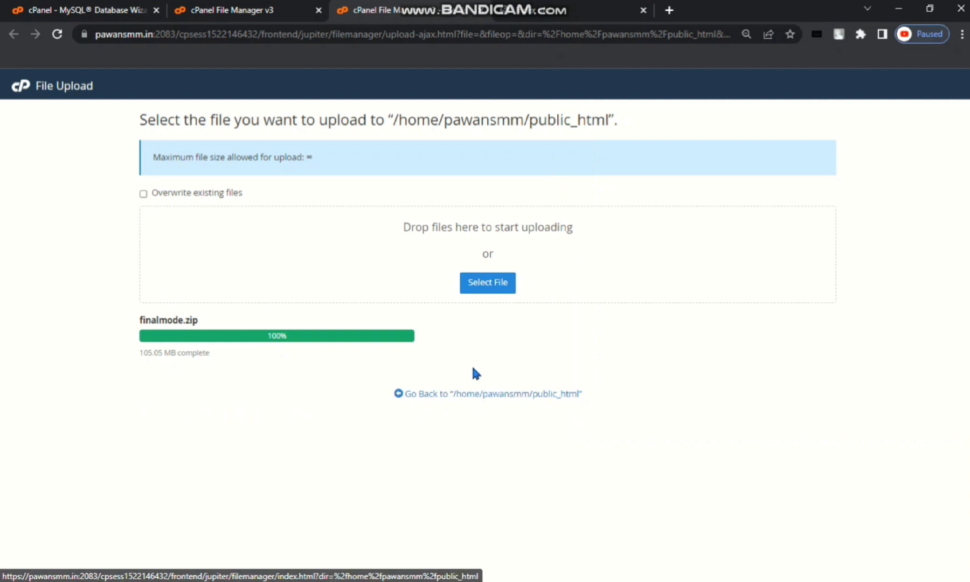
left_click(451, 398)
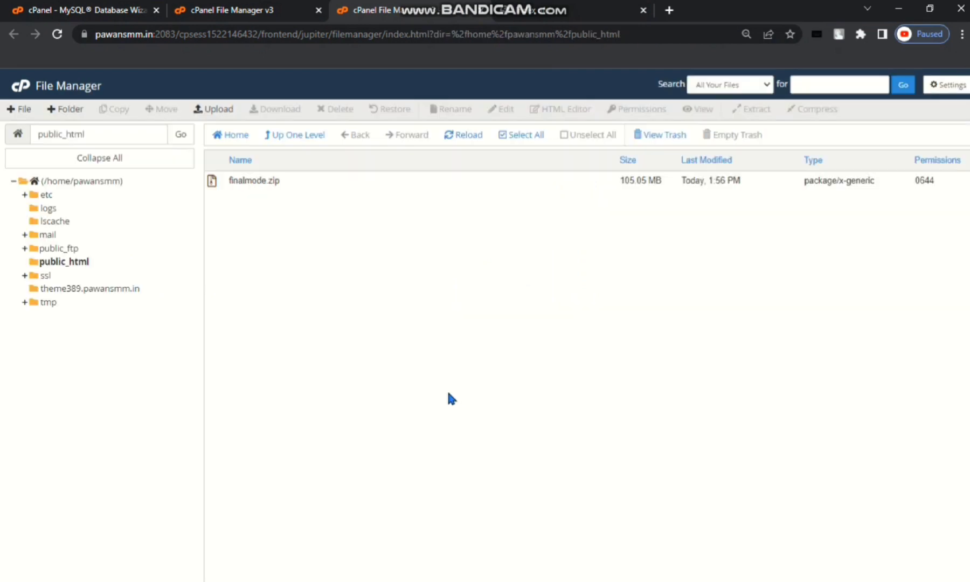
Extract finalmode.zip into public_html, unpacking the script files including database.sql.
right_click(320, 184)
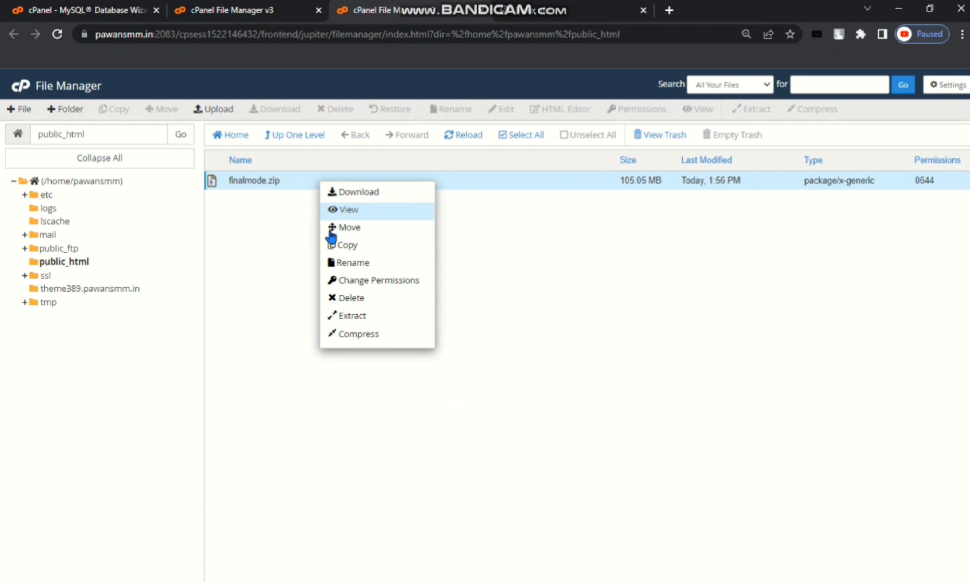
left_click(359, 317)
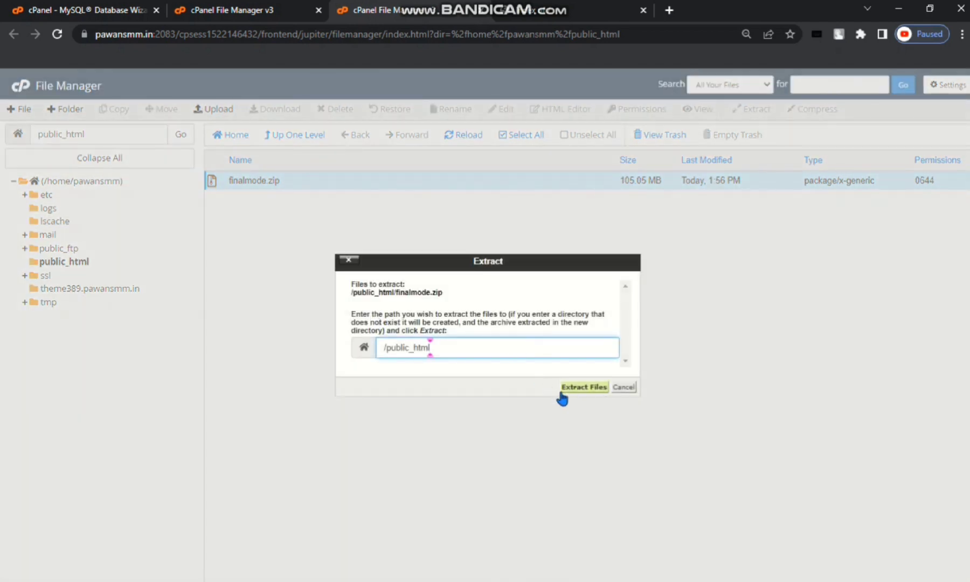
left_click(575, 388)
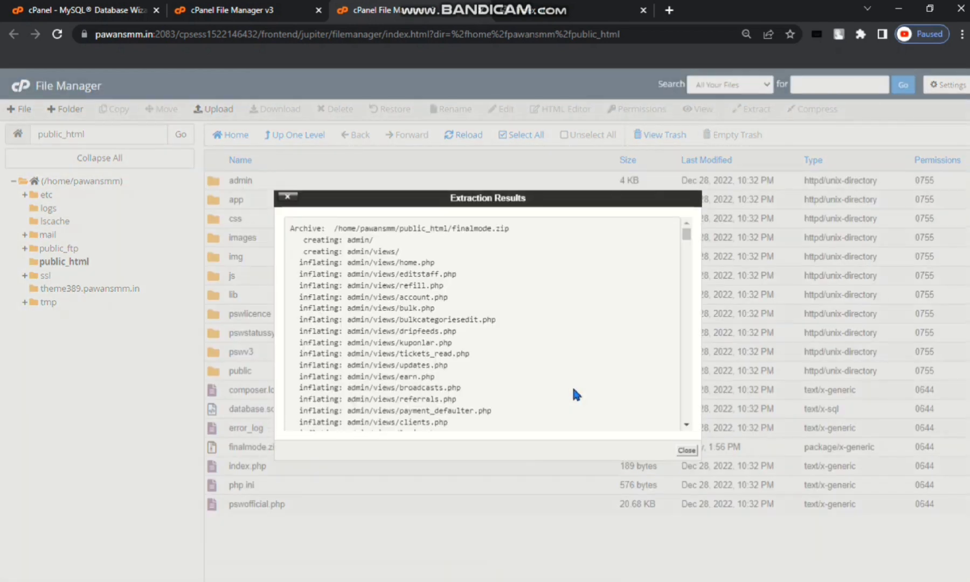
left_click(686, 450)
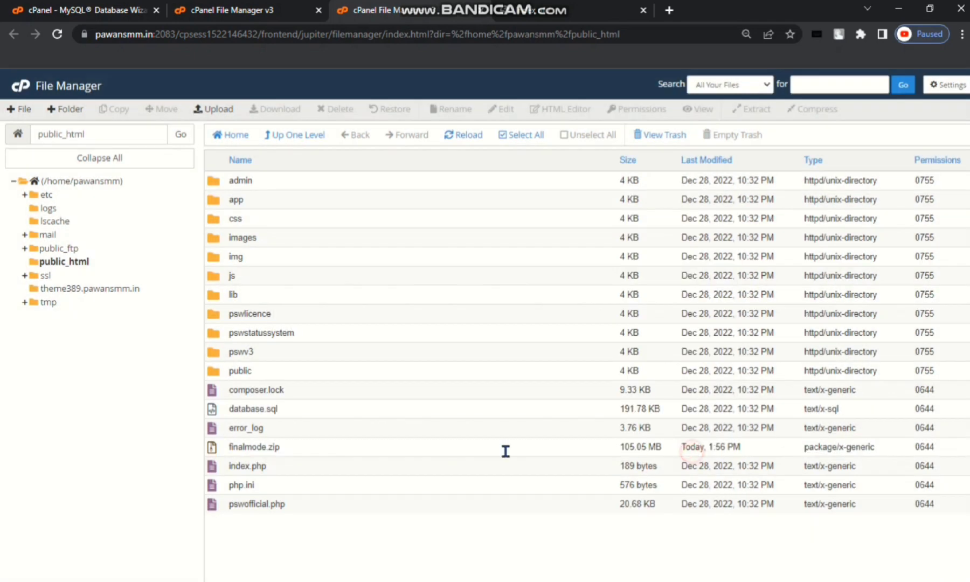
left_click(128, 10)
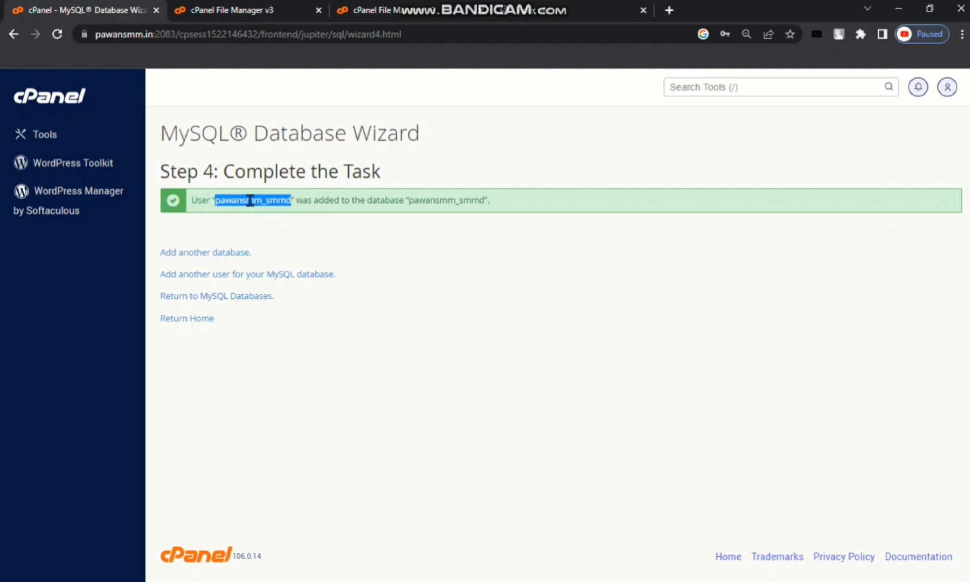
Open public_html/app/config.php in the code editor.
right_click(251, 200)
left_click(277, 210)
left_click(378, 10)
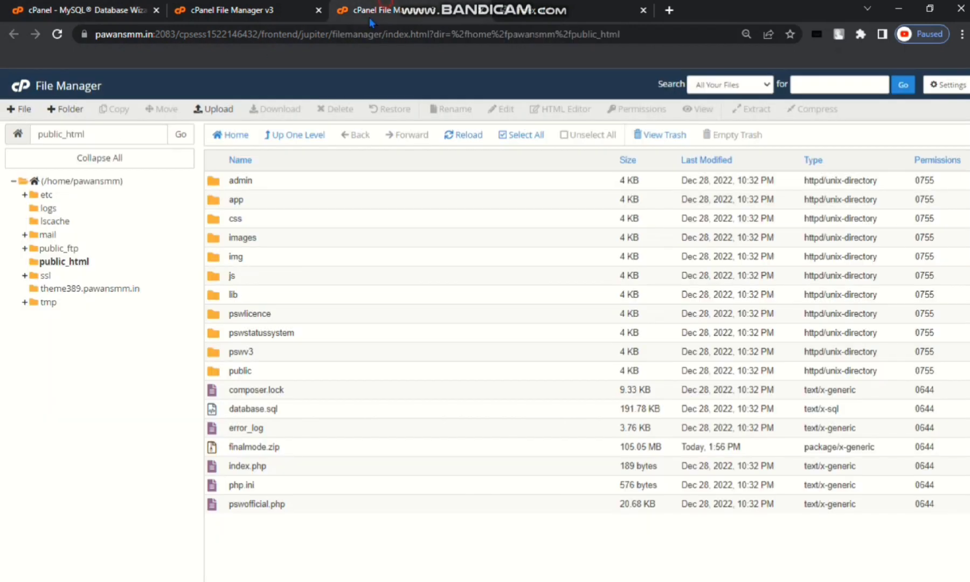
double_click(275, 202)
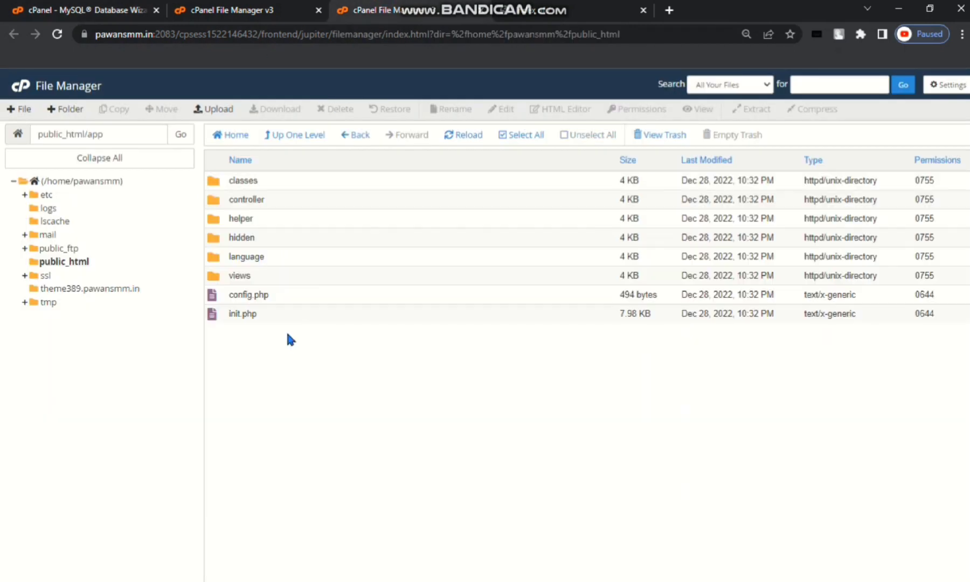
right_click(282, 296)
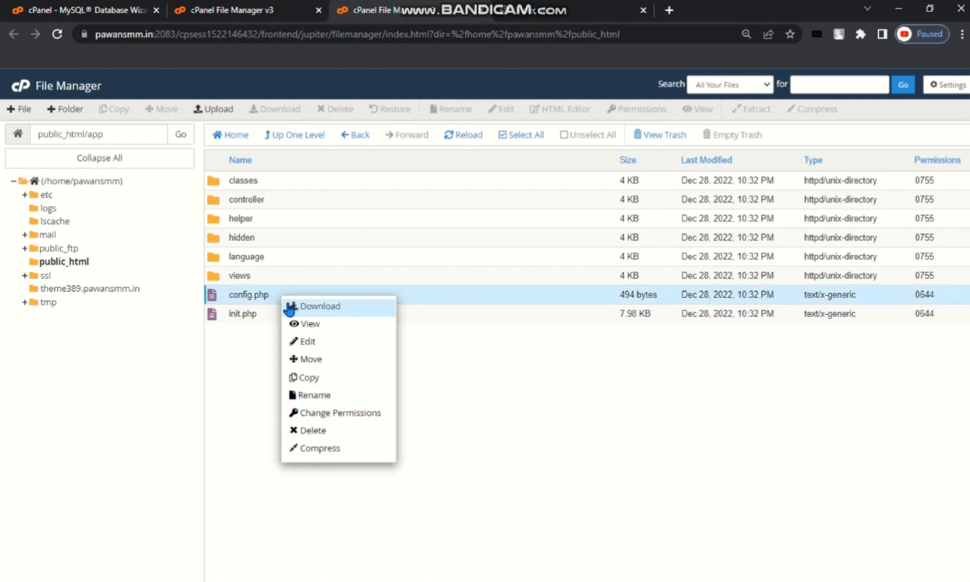
left_click(303, 344)
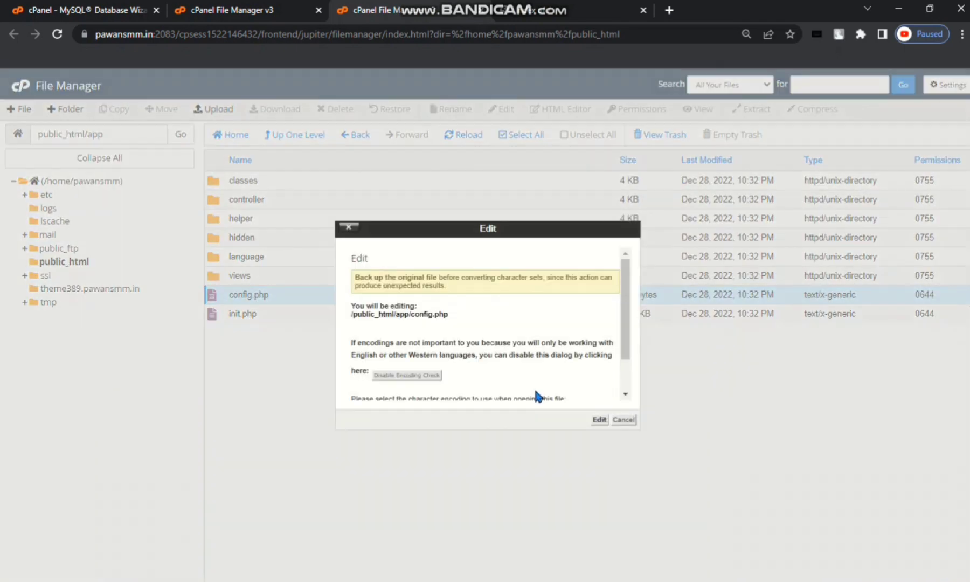
left_click(597, 420)
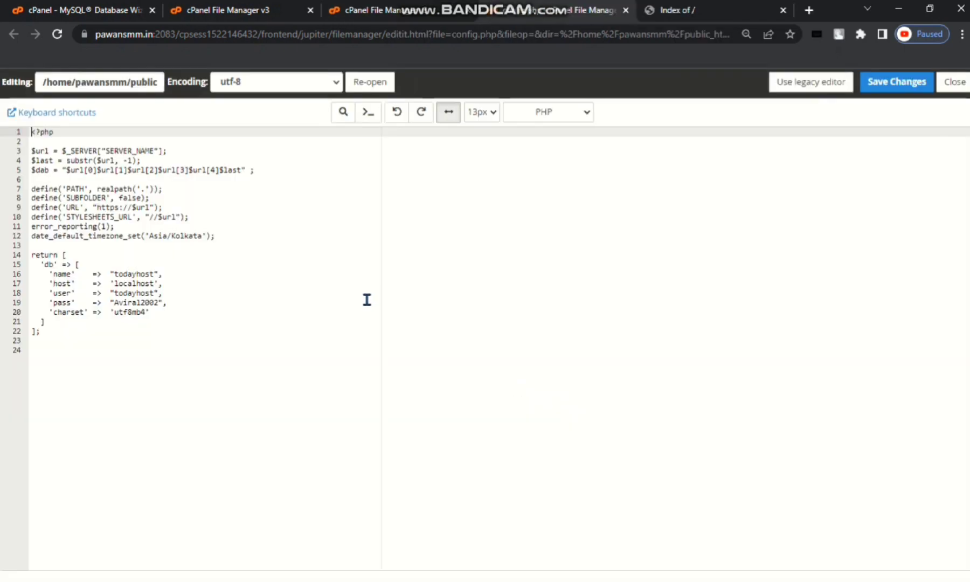
Set the database name on line 16 of config.php to pawansmm_smmd.
left_click(80, 10)
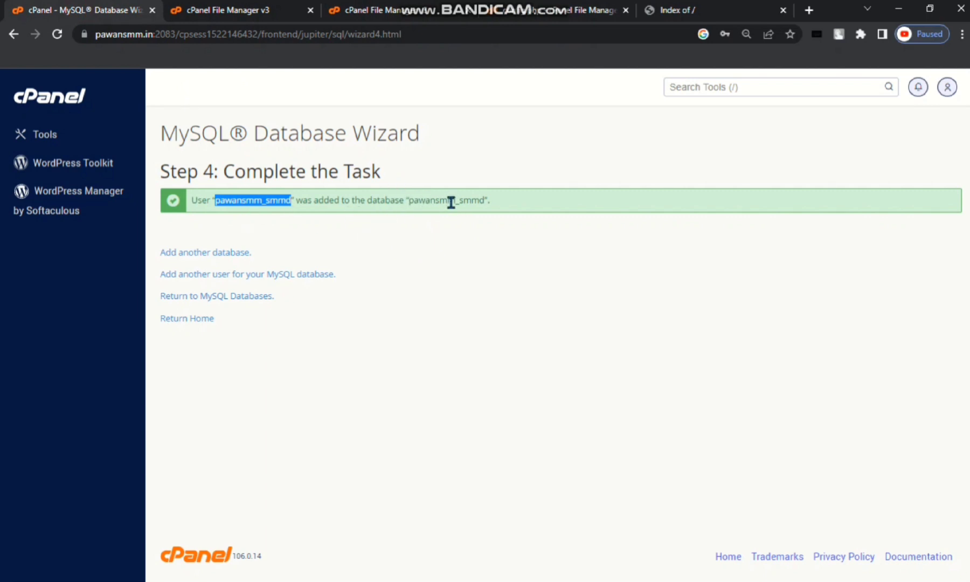
double_click(450, 201)
right_click(451, 201)
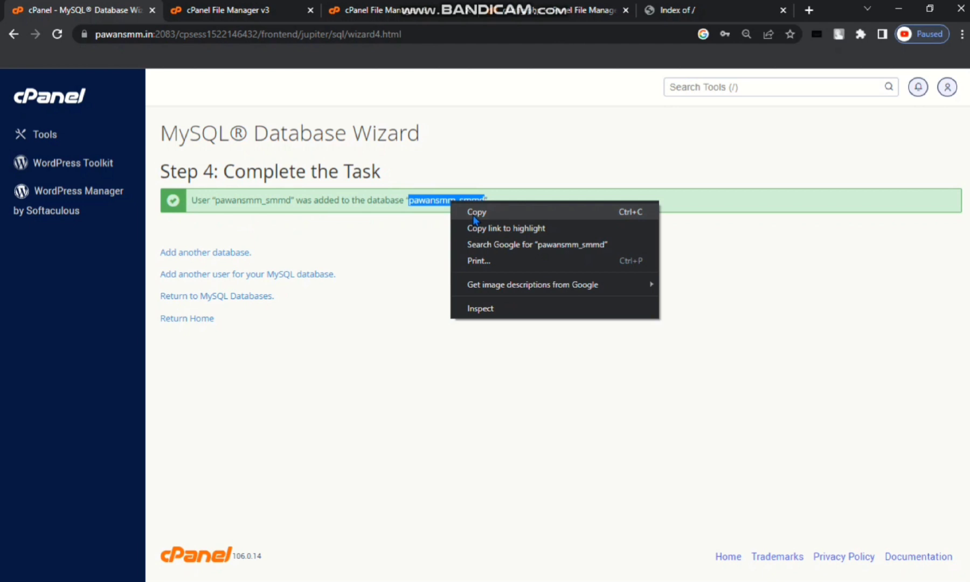
left_click(476, 212)
left_click(257, 7)
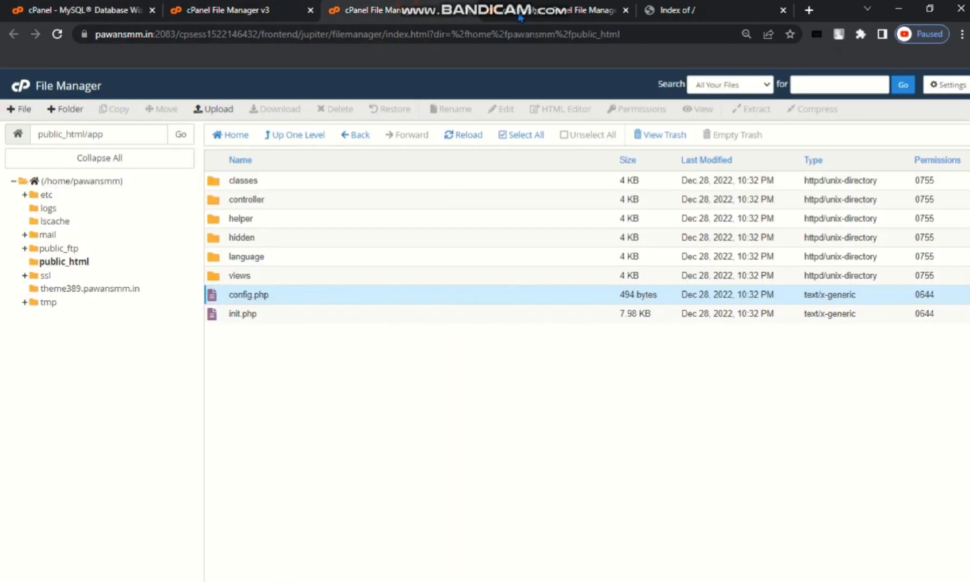
key("ctrl+Tab")
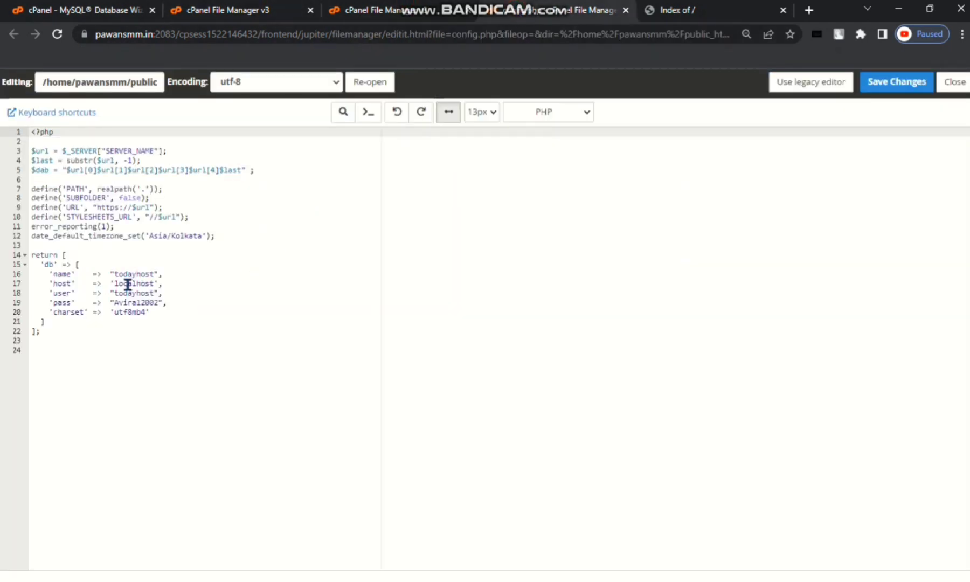
double_click(134, 275)
right_click(135, 275)
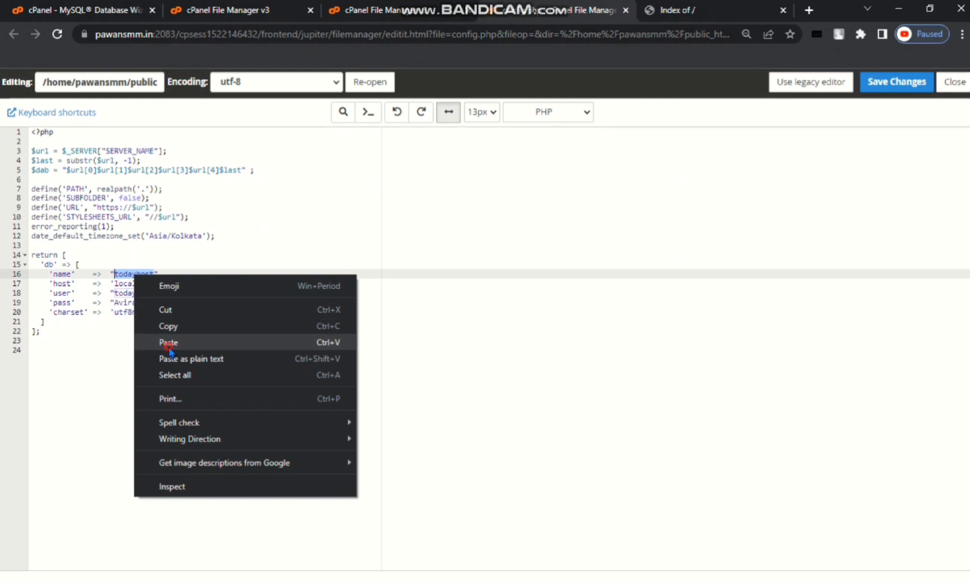
left_click(167, 344)
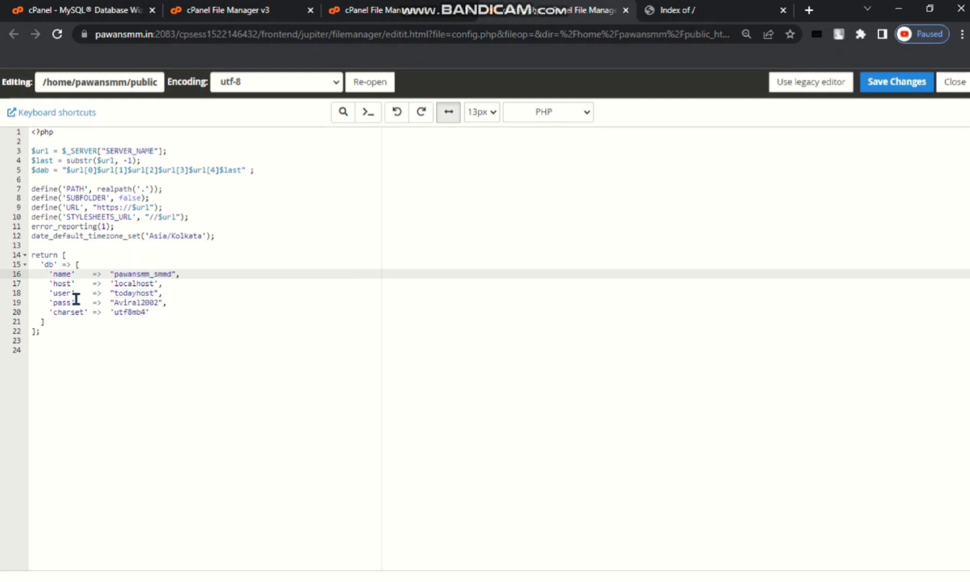
Set the database user to pawansmm_smmd, enter the new password, and save config.php.
double_click(138, 294)
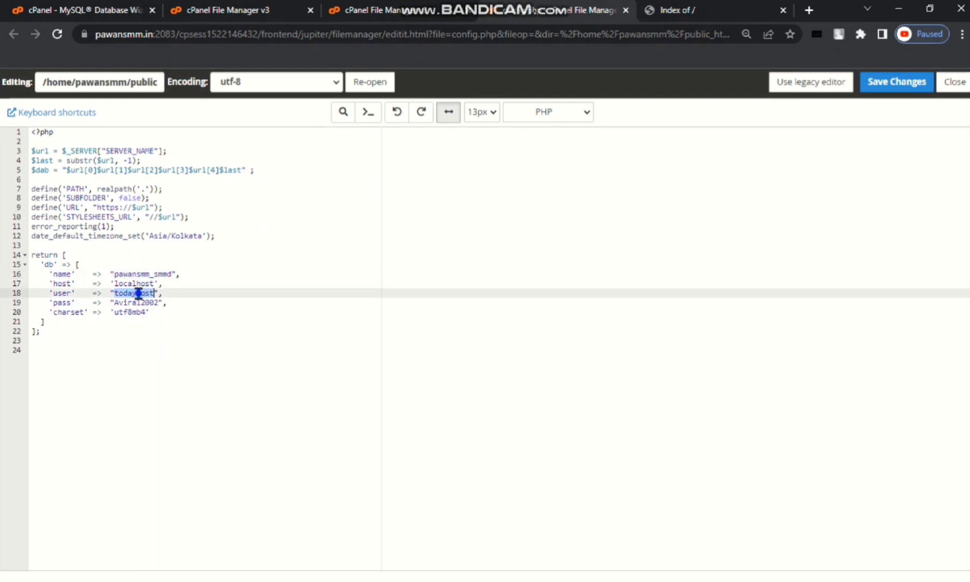
key("ctrl+v")
left_click(140, 304)
double_click(140, 303)
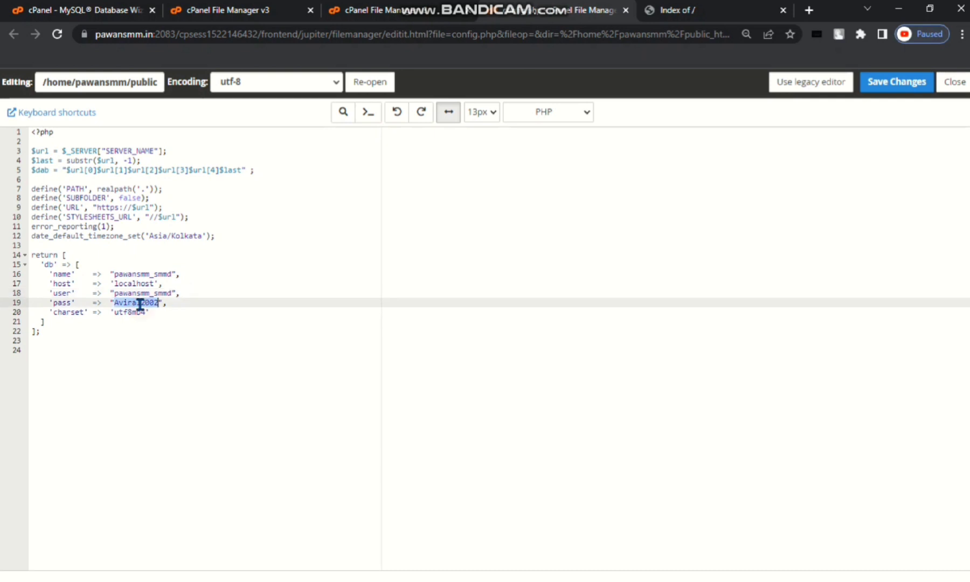
left_click(889, 84)
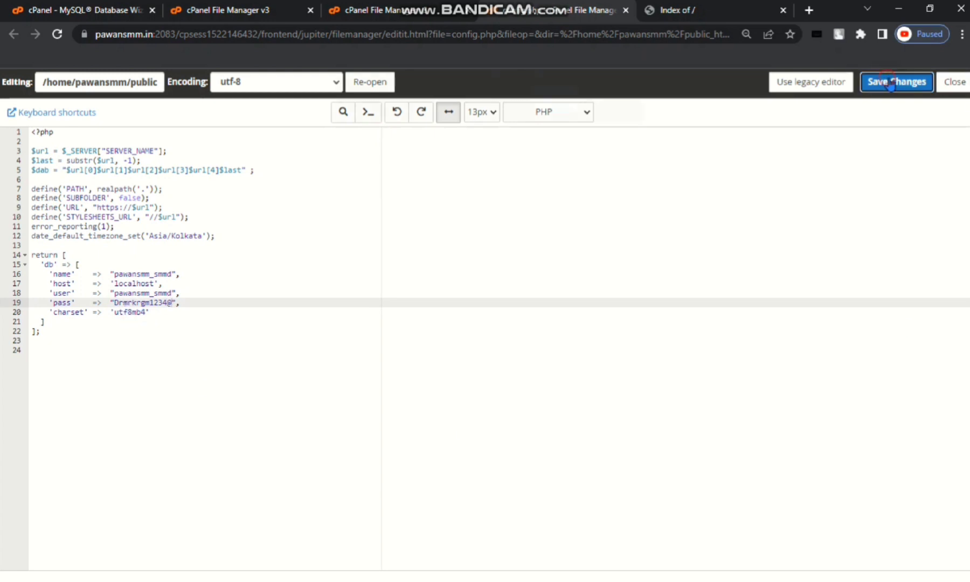
left_click(555, 120)
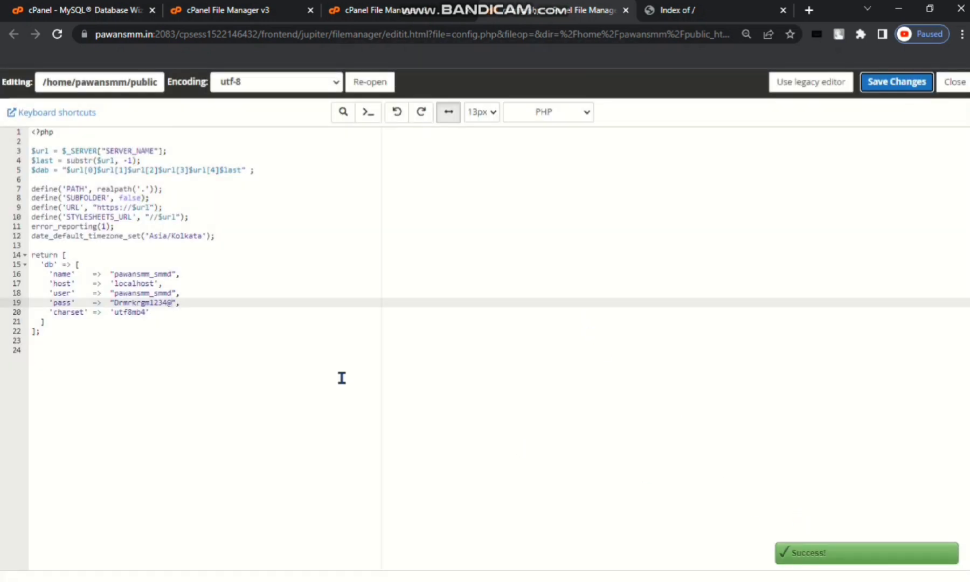
Open phpMyAdmin from cPanel and go to the pawansmm_smmd database's Import page.
left_click(102, 11)
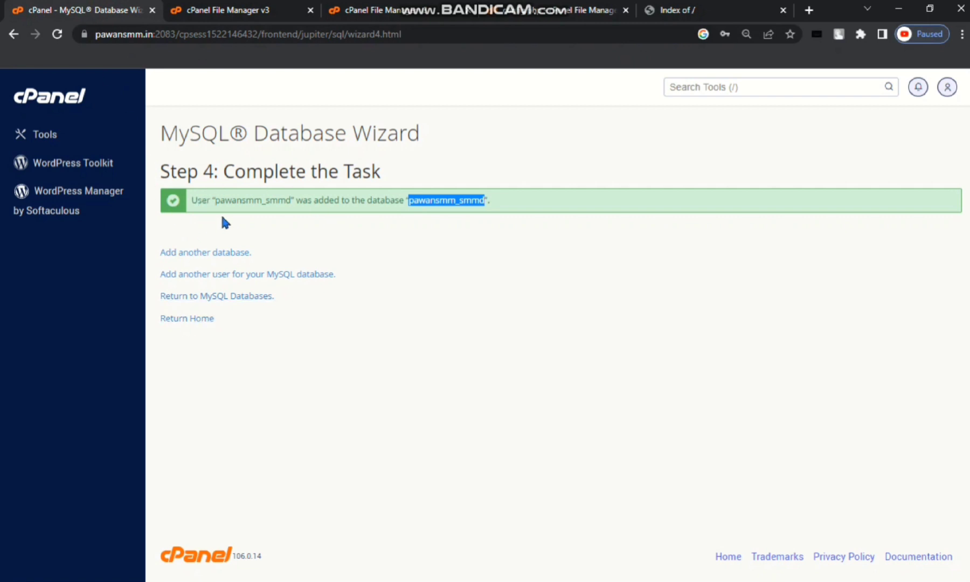
left_click(191, 321)
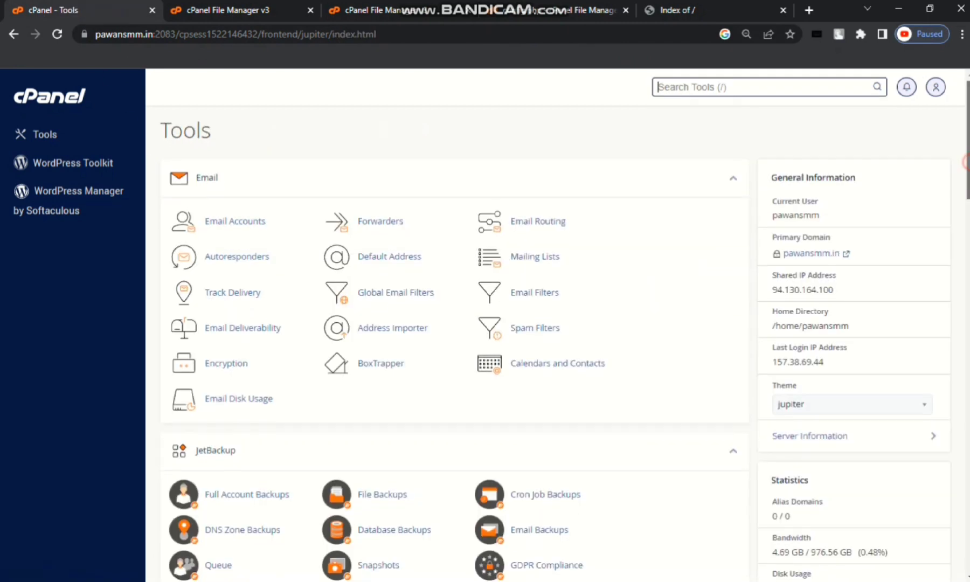
left_click_drag(965, 162, 967, 332)
left_click(178, 212)
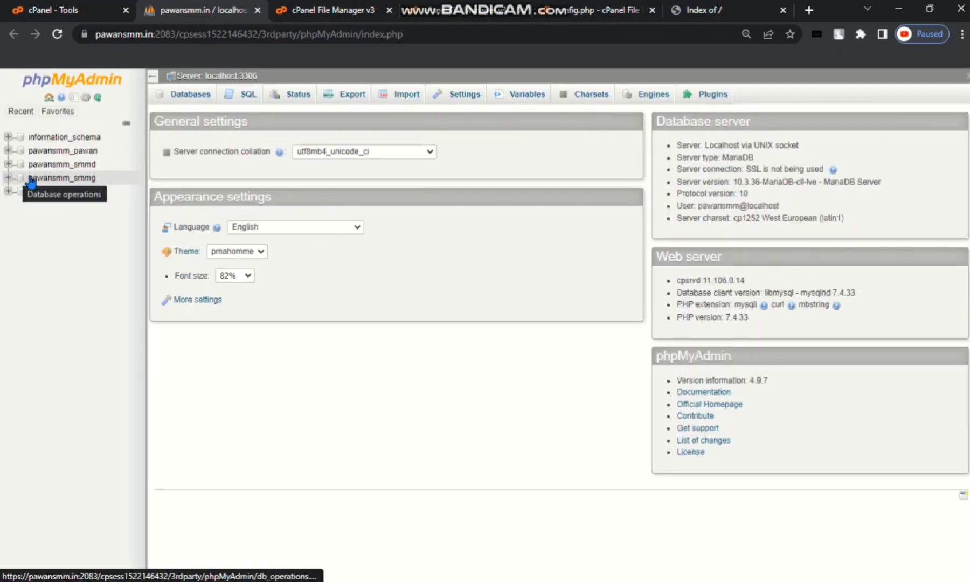
left_click(51, 167)
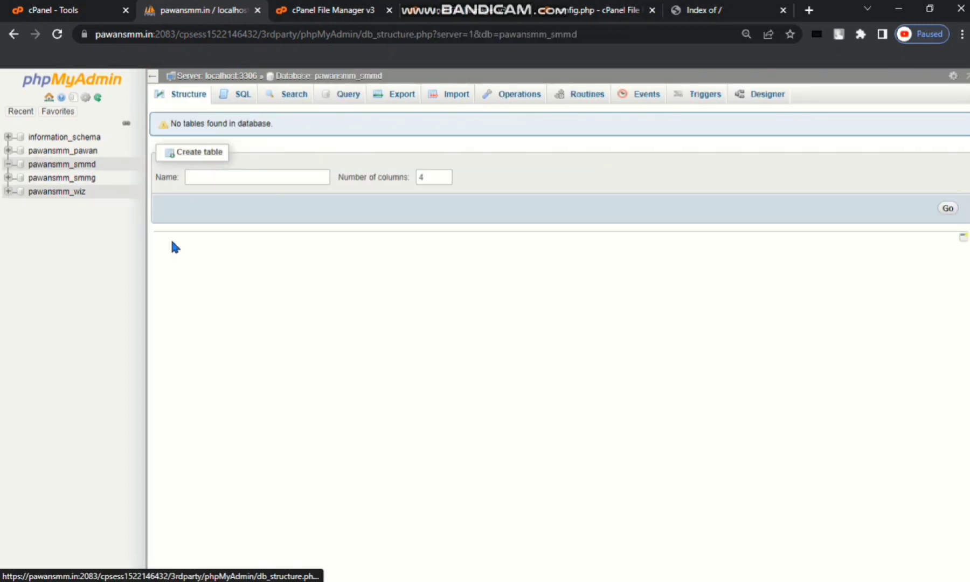
left_click(456, 97)
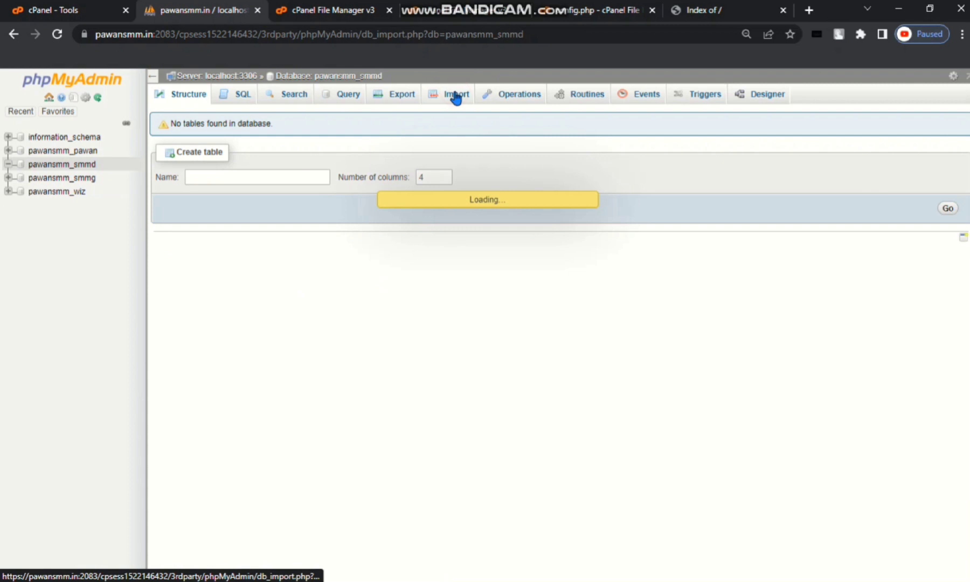
Import the todayhost (2).sql dump into pawansmm_smmd, running 174 queries.
left_click(259, 217)
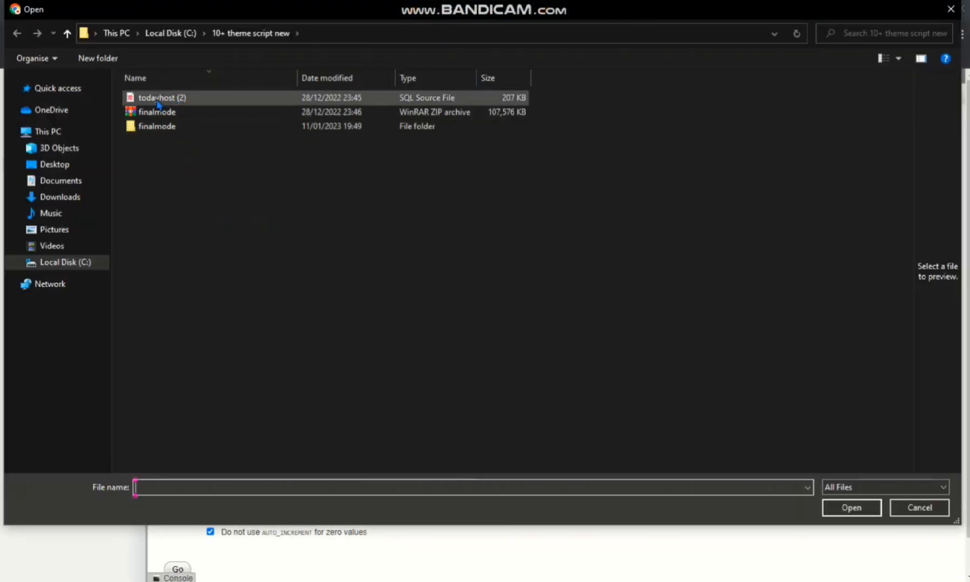
left_click(182, 100)
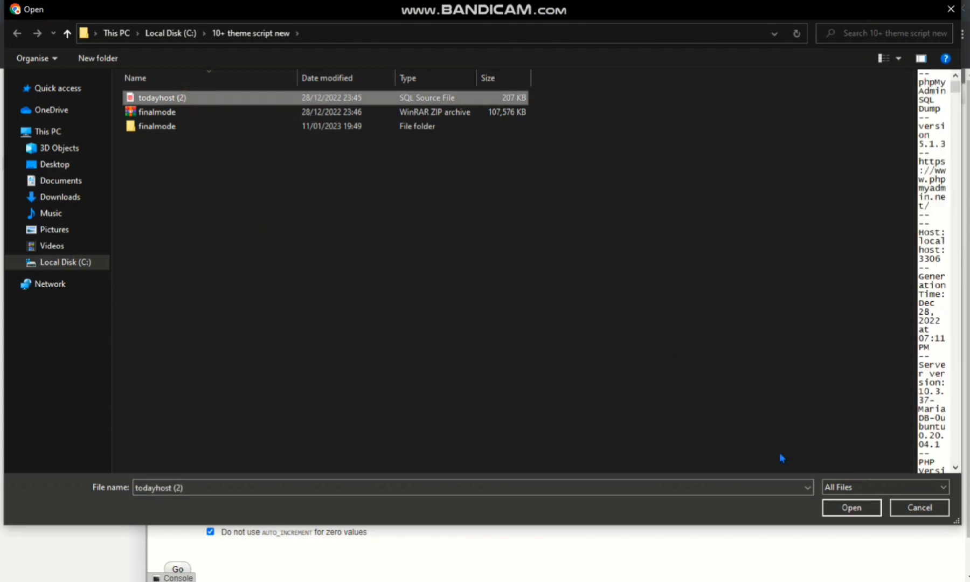
left_click(851, 508)
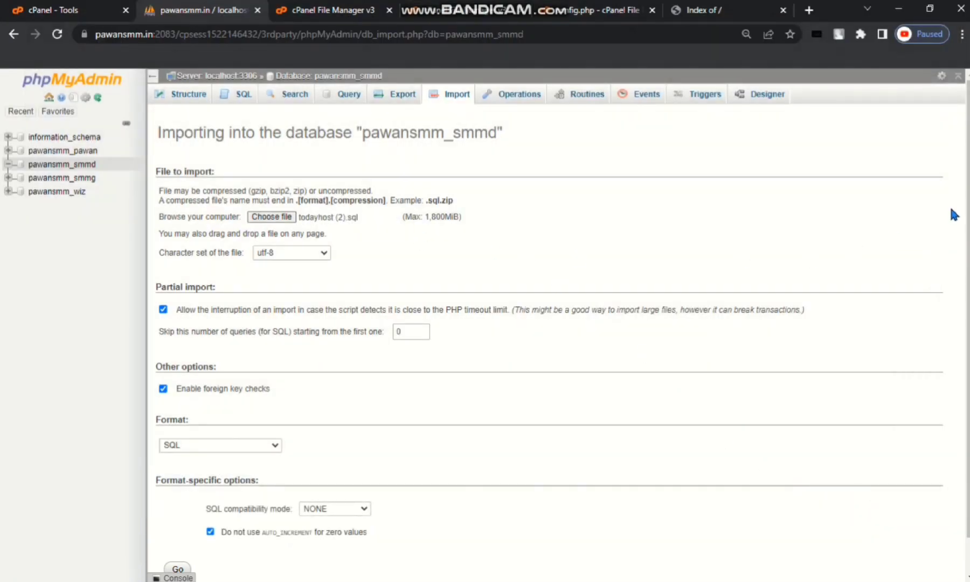
scroll(968, 319, "down", 1)
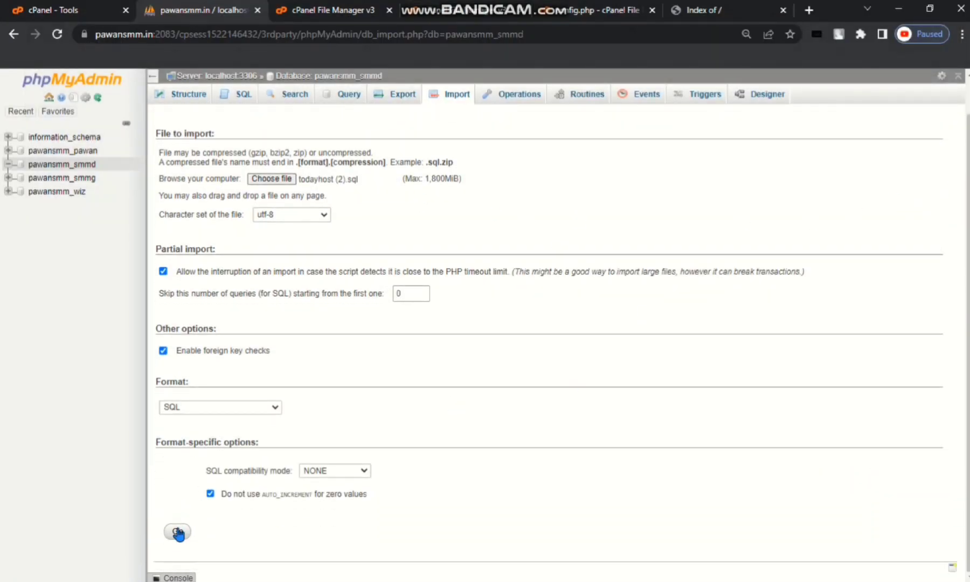
left_click(177, 531)
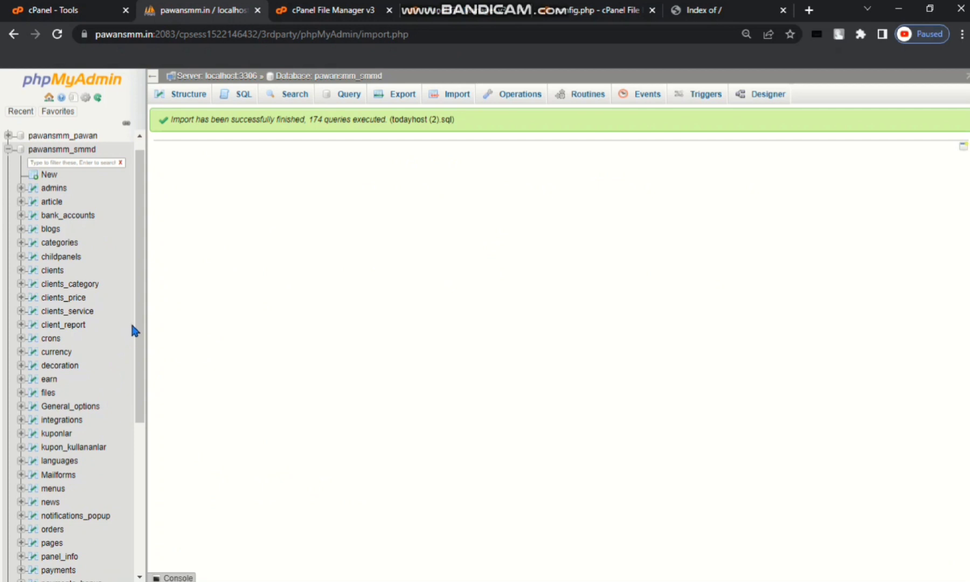
left_click_drag(145, 316, 320, 147)
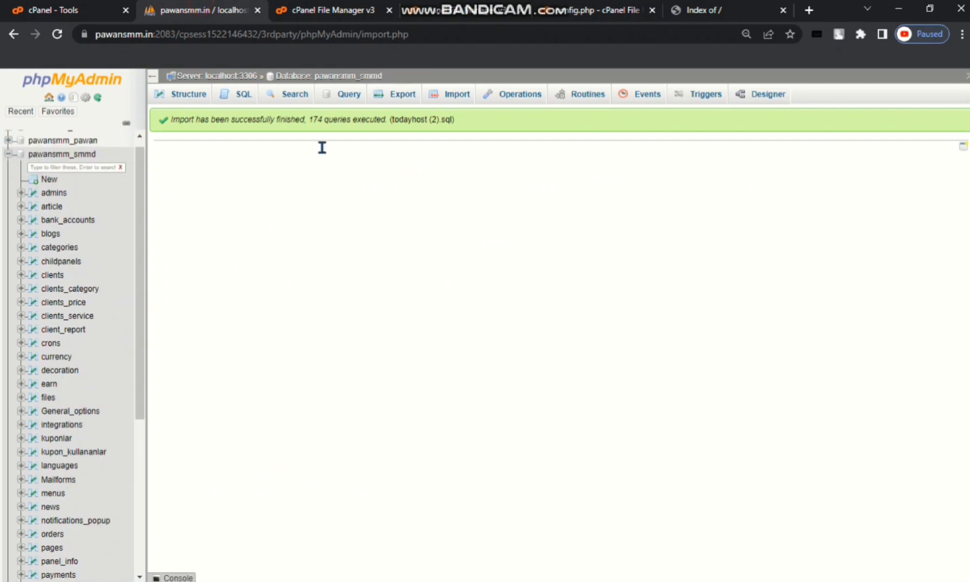
Reload the Index of / directory listing tab, then go back to phpMyAdmin.
left_click(718, 16)
left_click(54, 35)
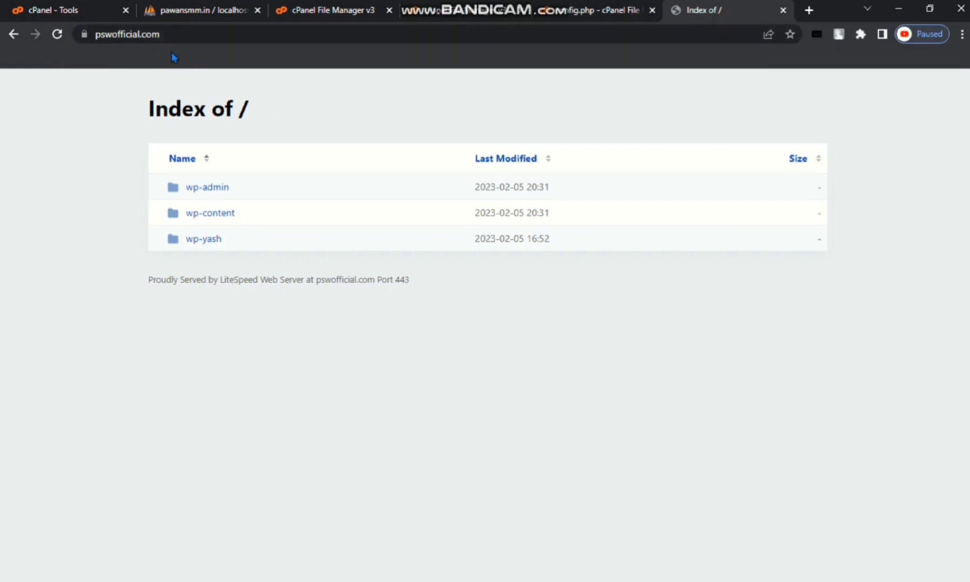
left_click(195, 10)
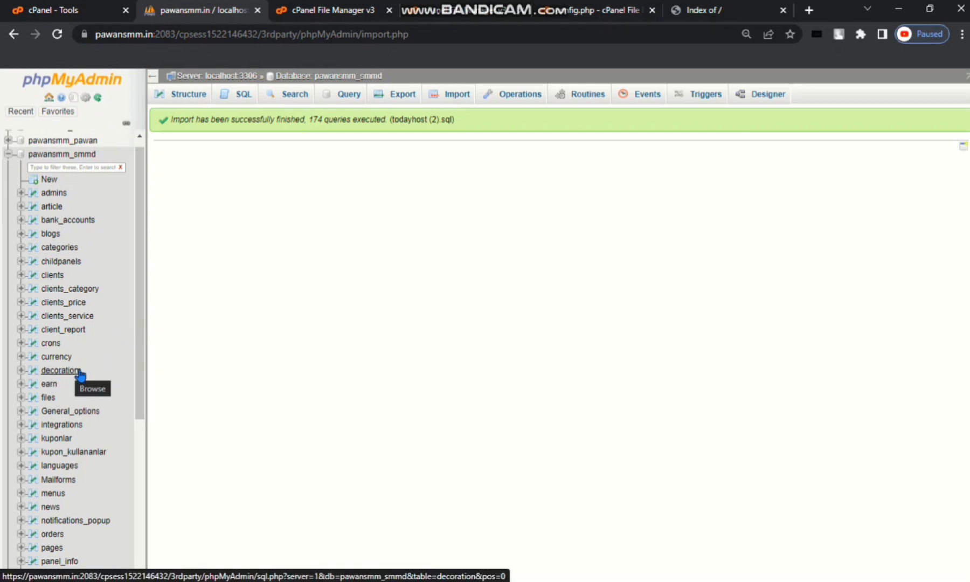
Browse the decoration table to its psw_license column and copy the domain pawansmm.in.
left_click(53, 372)
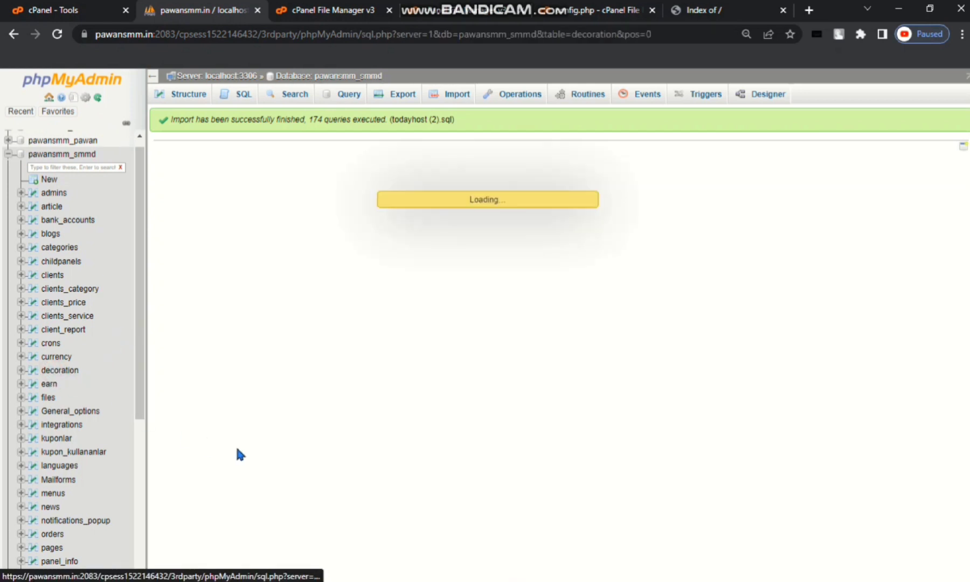
left_click_drag(232, 578, 739, 577)
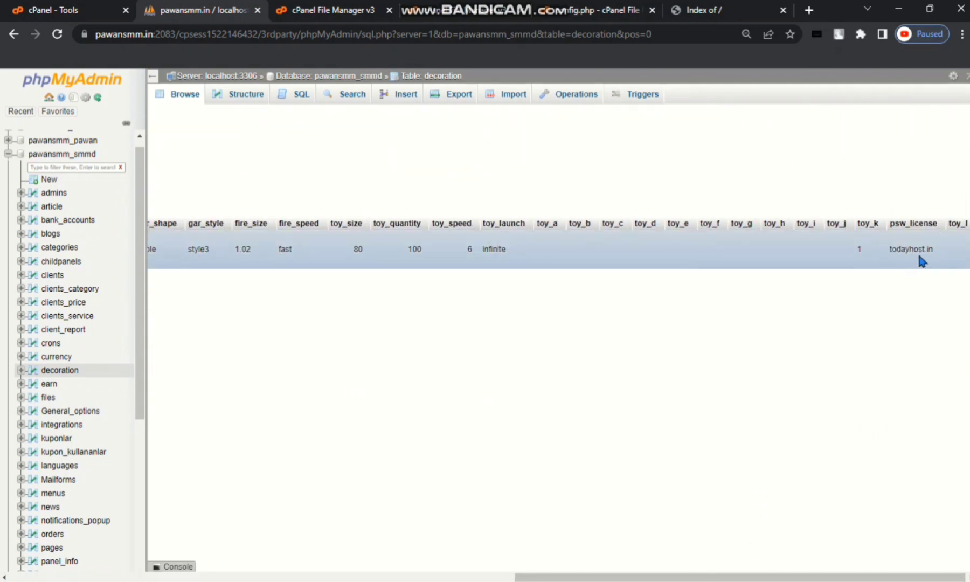
left_click(707, 11)
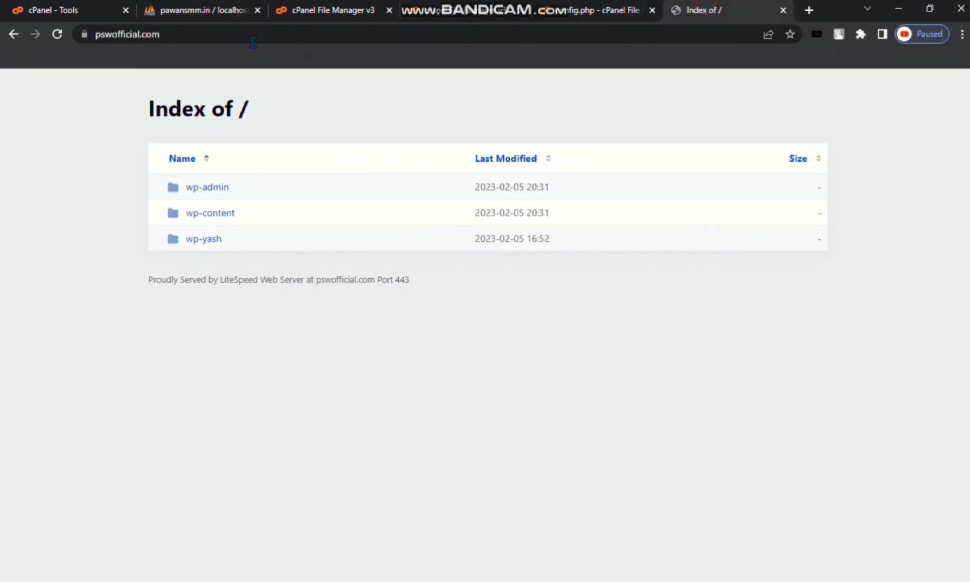
left_click(207, 34)
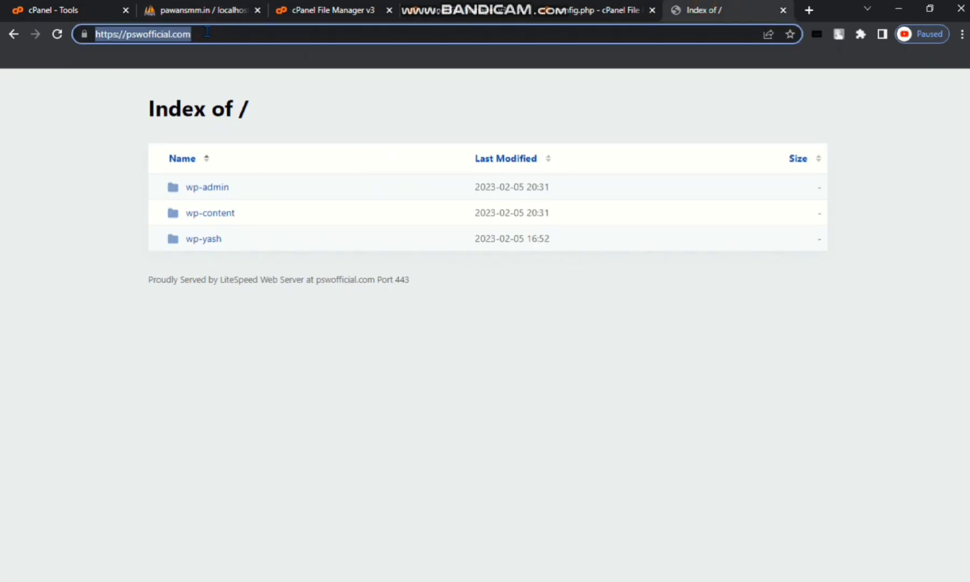
type("pawans")
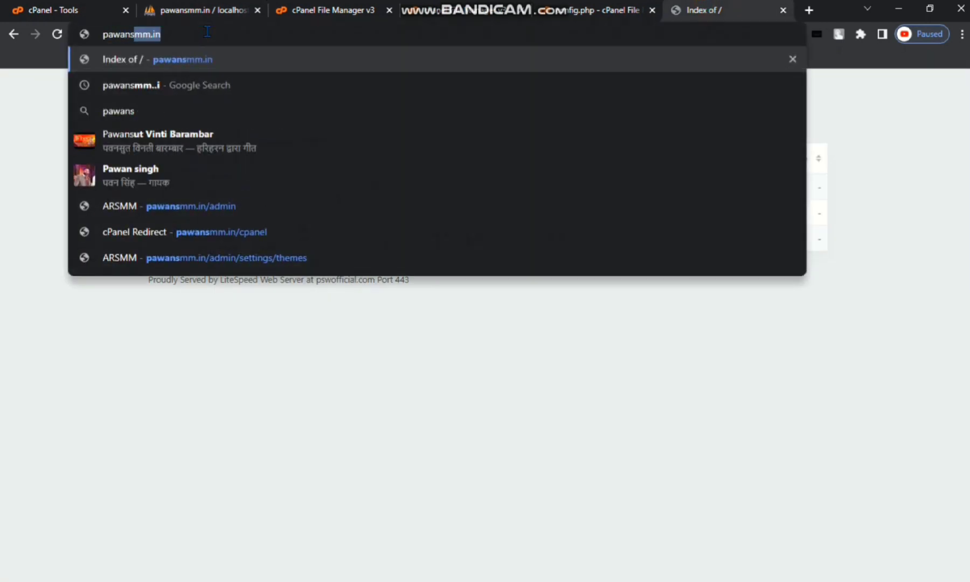
type("mm.in")
triple_click(211, 32)
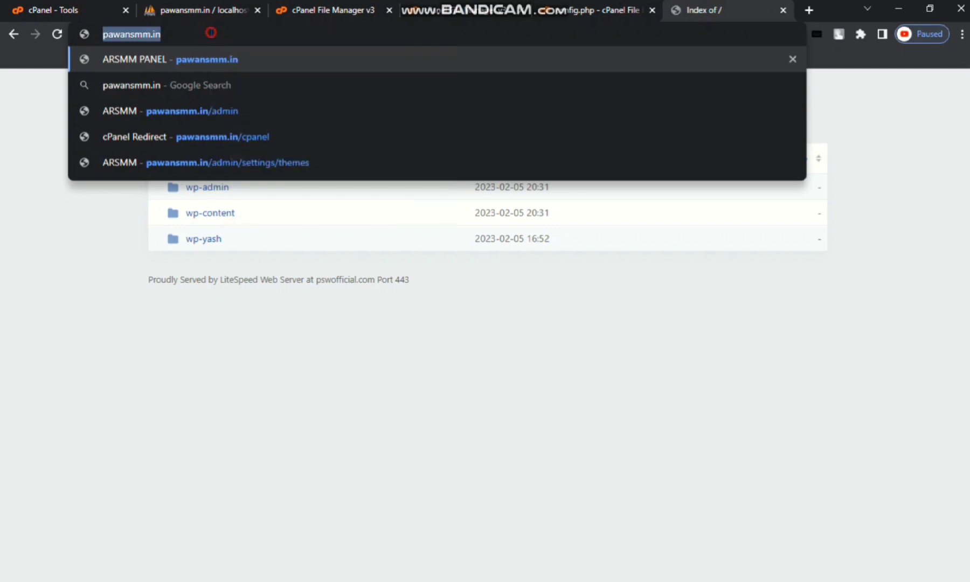
right_click(211, 32)
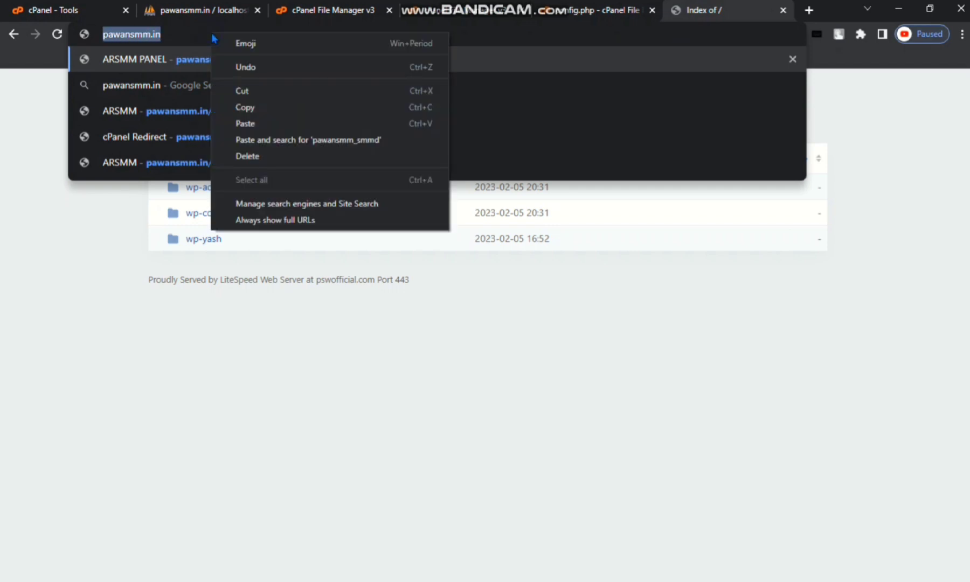
left_click(263, 107)
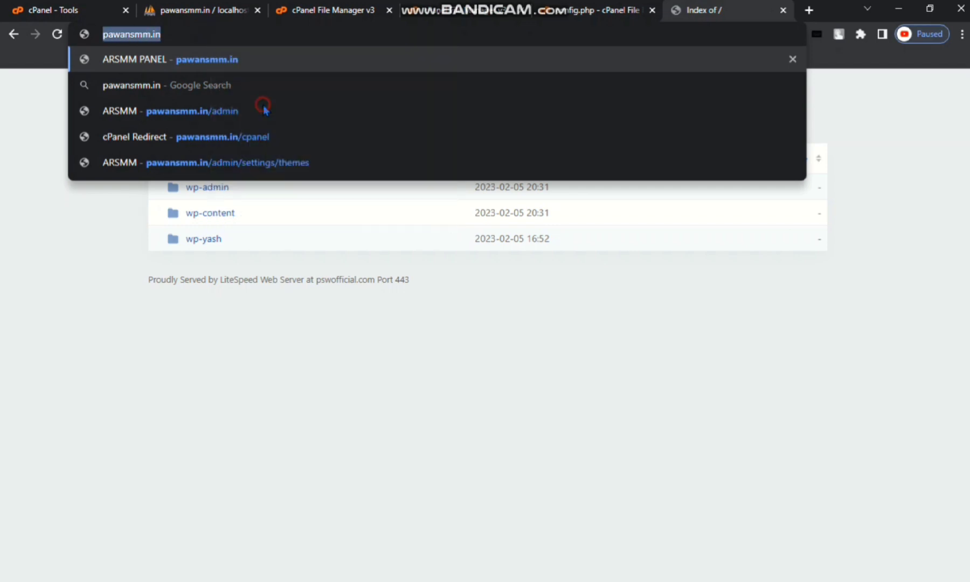
left_click(213, 15)
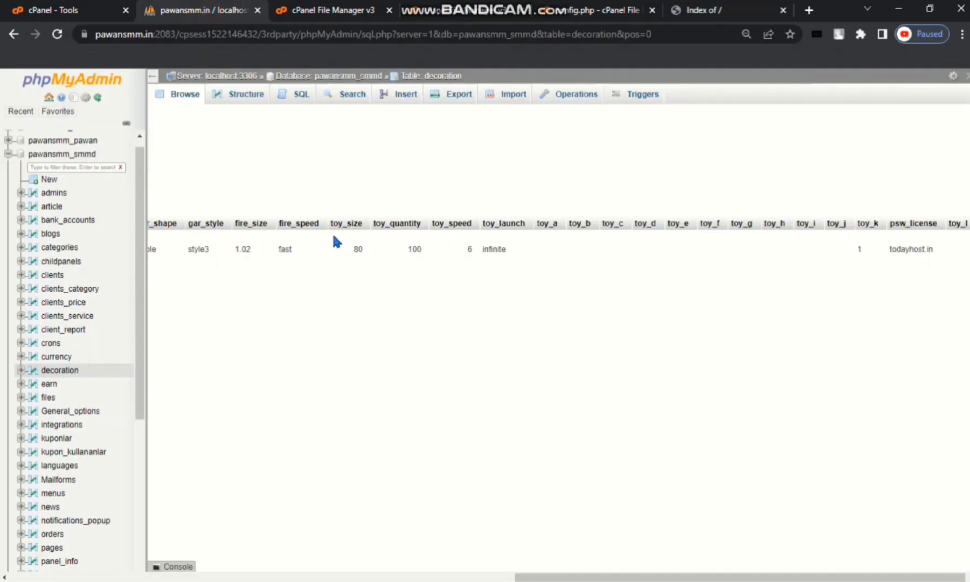
double_click(909, 249)
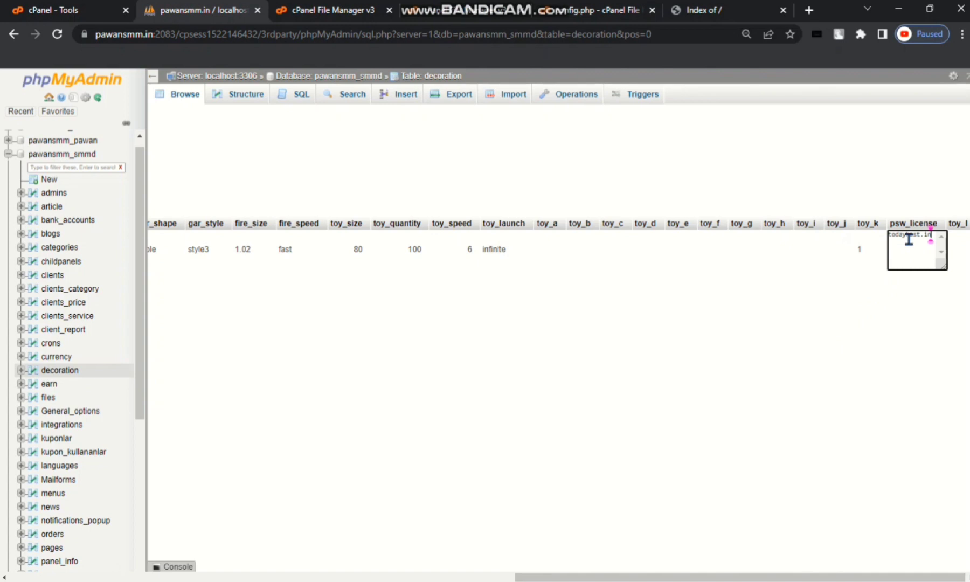
double_click(909, 240)
right_click(916, 235)
left_click(817, 301)
left_click_drag(912, 236, 880, 234)
key("BackSpace")
left_click(884, 336)
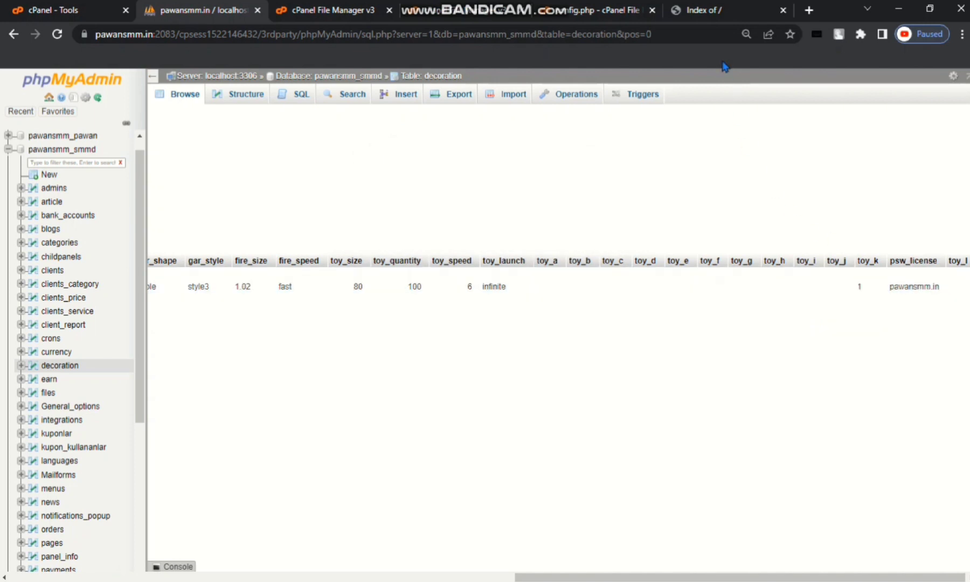
Return to the pawansmm.in Index of / tab showing the wp-admin, wp-content and wp-yash folders.
left_click(715, 11)
left_click(623, 32)
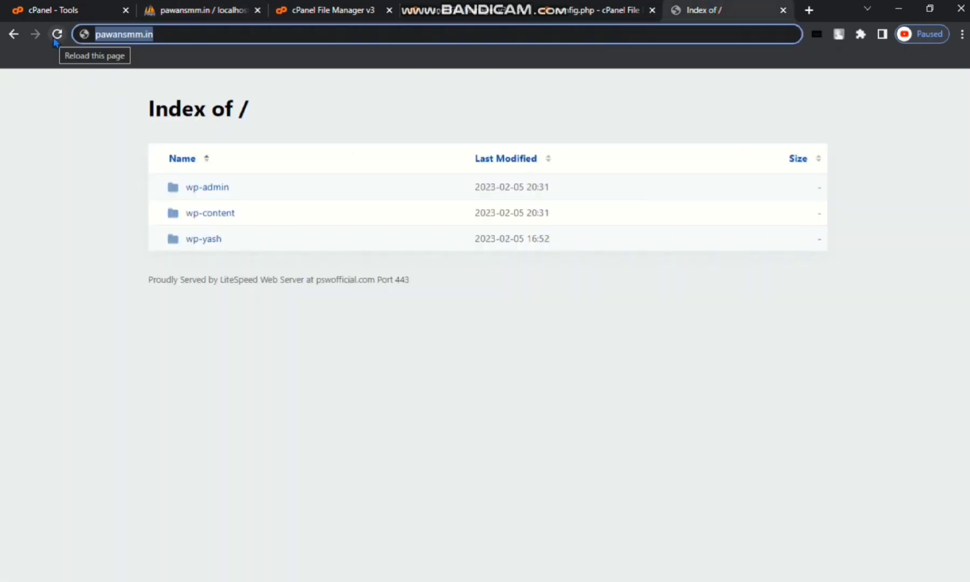